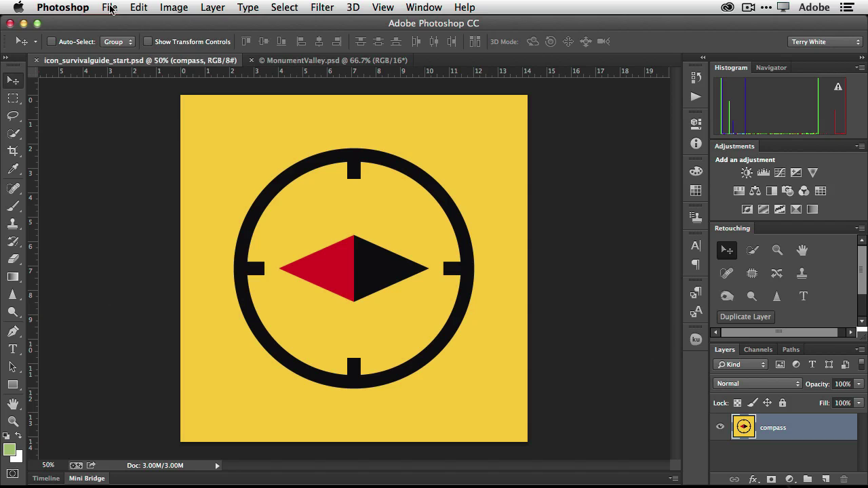
Turn on File > Generate > Image Assets.
{"action": "left_click", "coordinate": [110, 8]}
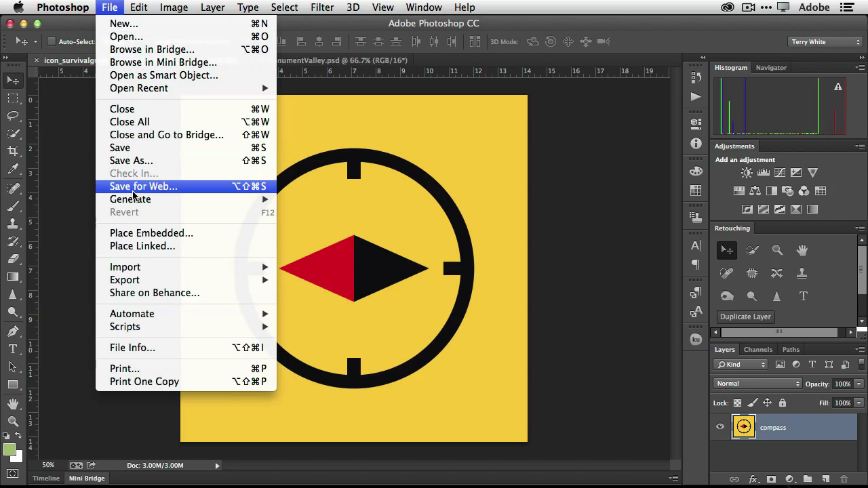
{"action": "mouse_move", "coordinate": [134, 201]}
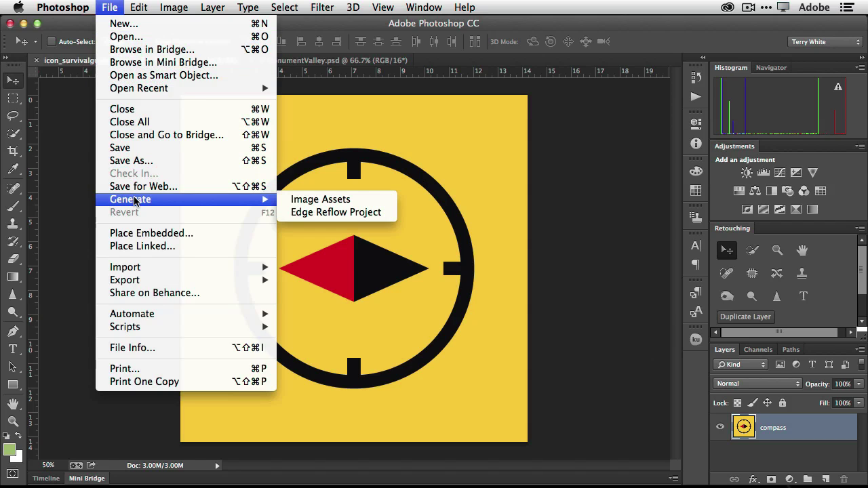
{"action": "left_click", "coordinate": [345, 203]}
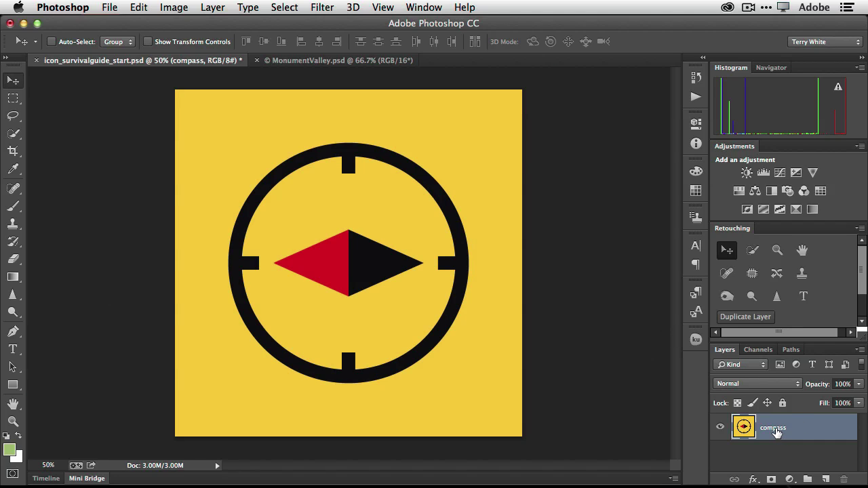
Rename the compass layer to compass.png and check the generated assets folder in Finder.
{"action": "double_click", "coordinate": [774, 428]}
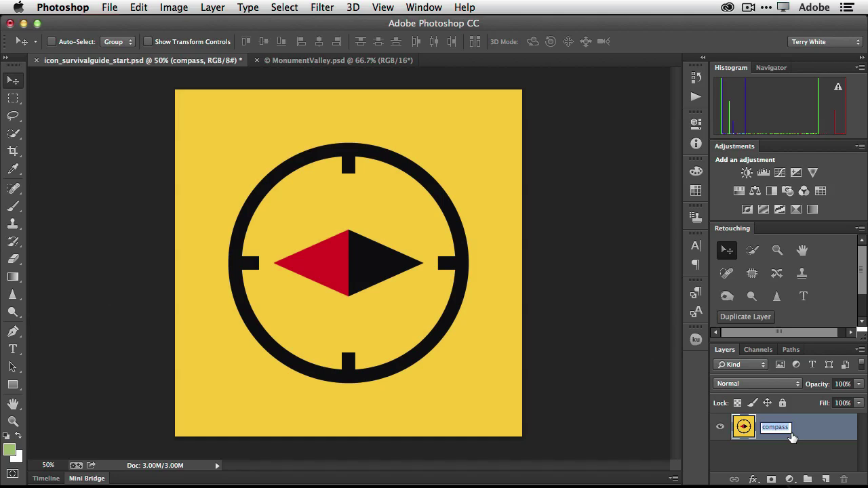
{"action": "key", "text": "Right"}
{"action": "type", "text": ".png"}
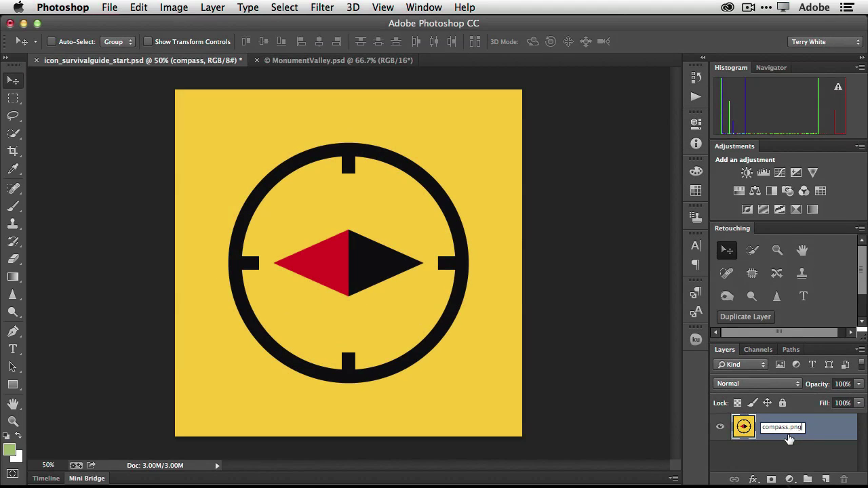
{"action": "key", "text": "Return"}
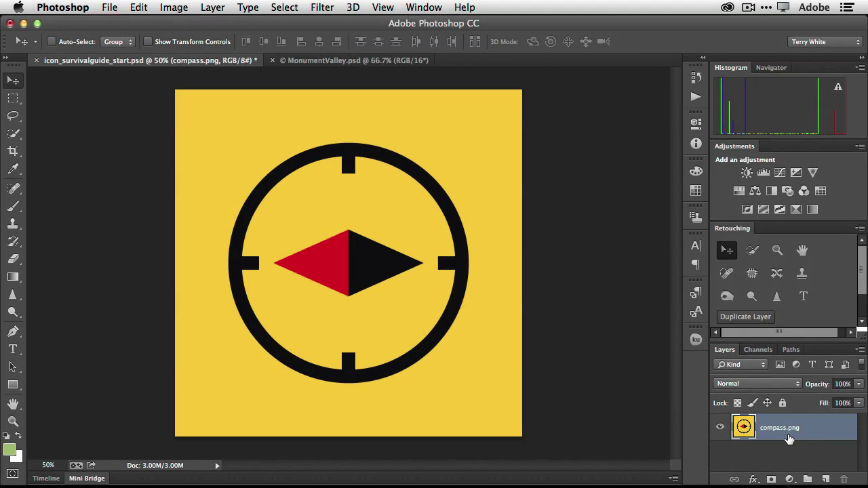
{"action": "key", "text": "super+Tab"}
{"action": "key", "text": "super+Tab"}
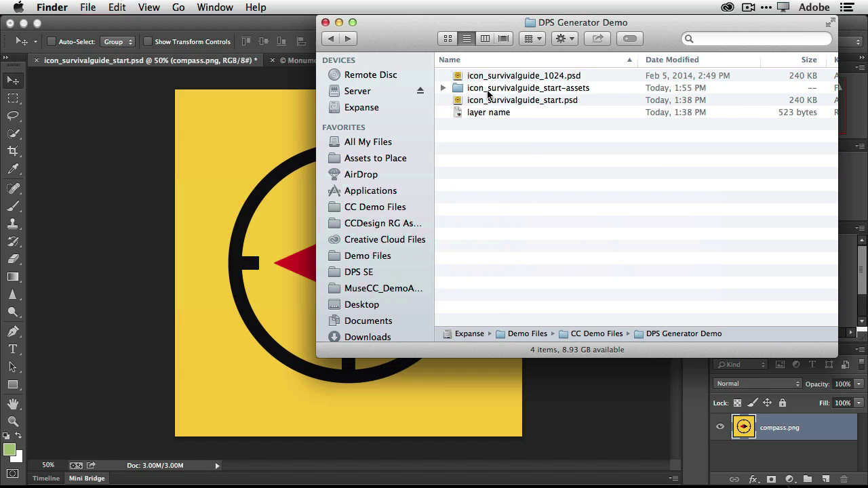
{"action": "left_click", "coordinate": [442, 89]}
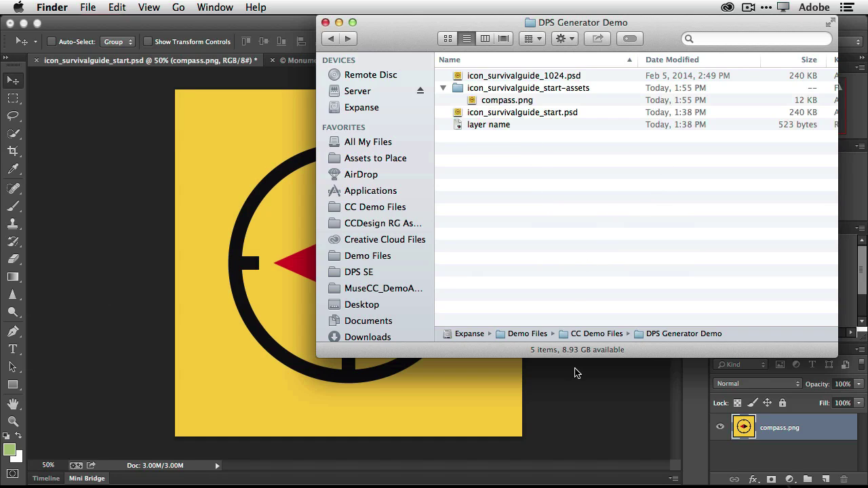
{"action": "left_click", "coordinate": [586, 388]}
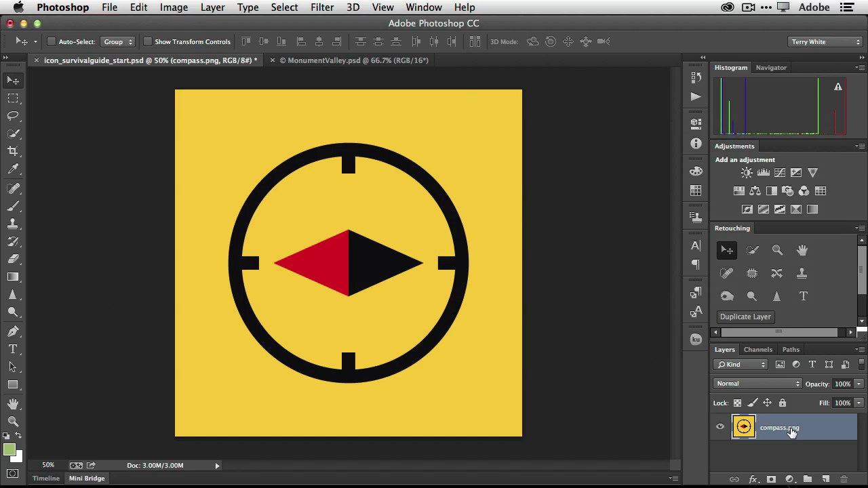
Extend the compass layer's name to 'compass.png, 512x512 512comp.png'.
{"action": "double_click", "coordinate": [788, 429]}
{"action": "left_click", "coordinate": [802, 427]}
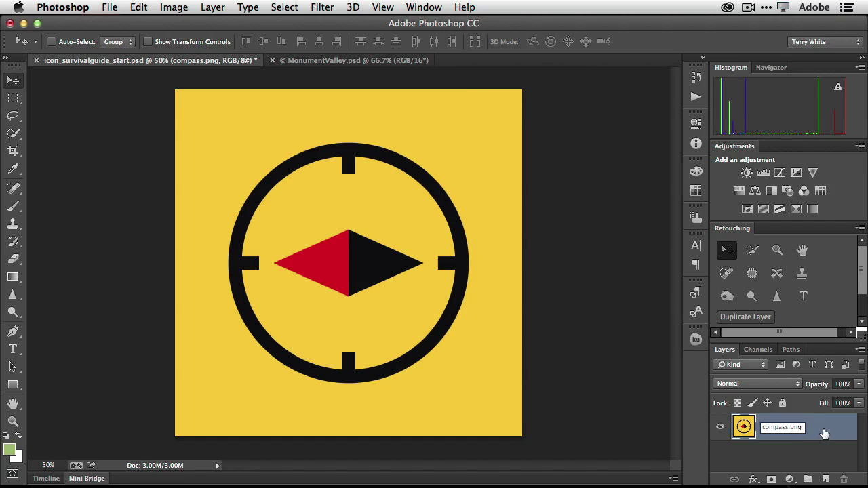
{"action": "type", "text": ", 512x512"}
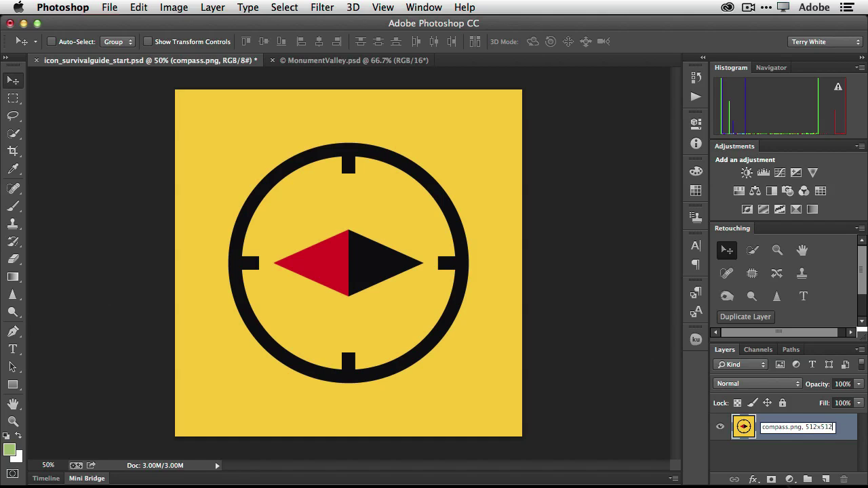
{"action": "type", "text": " 512comp."}
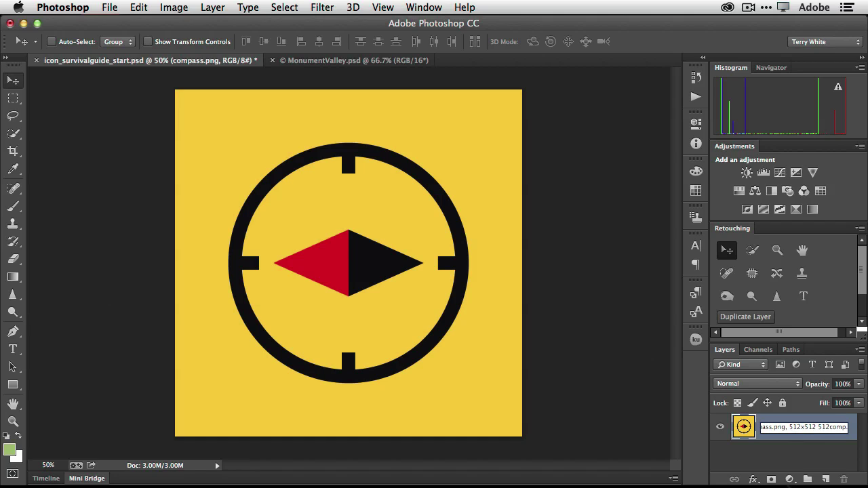
{"action": "type", "text": "png"}
{"action": "key", "text": "Return"}
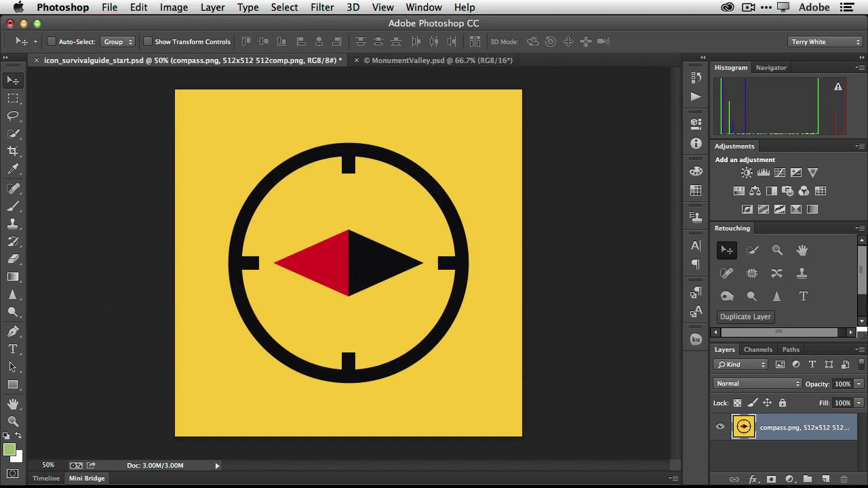
Check the new 512comp.png asset in Finder, then switch to TextEdit.
{"action": "key", "text": "super+Tab"}
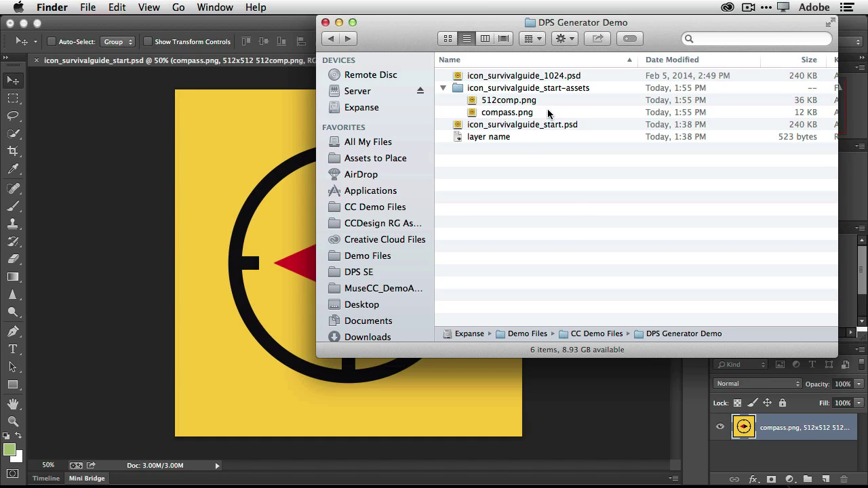
{"action": "left_click", "coordinate": [624, 380]}
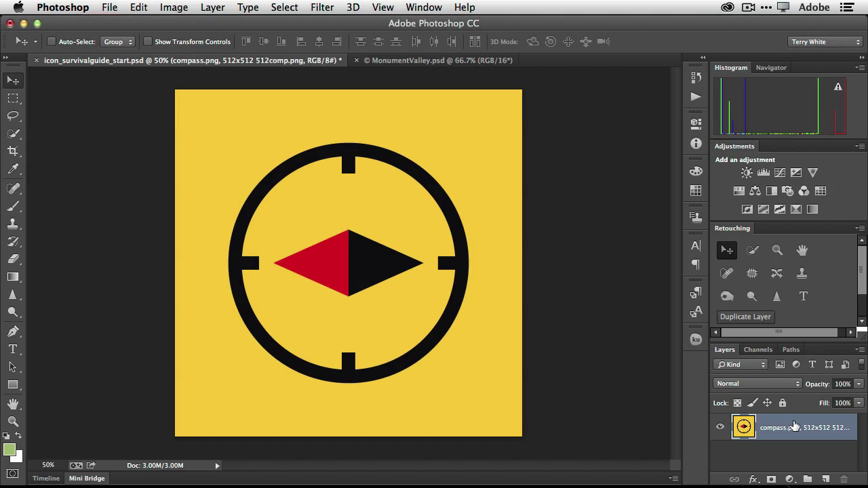
{"action": "key", "text": "super+Tab"}
{"action": "key", "text": "super+Tab"}
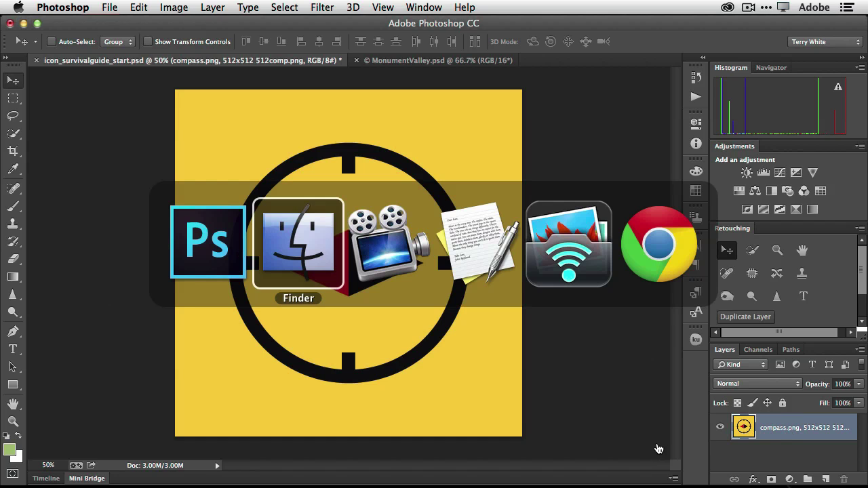
{"action": "key", "text": "super+Tab"}
Select and copy the entire icon size and file name list in TextEdit.
{"action": "left_click", "coordinate": [569, 253]}
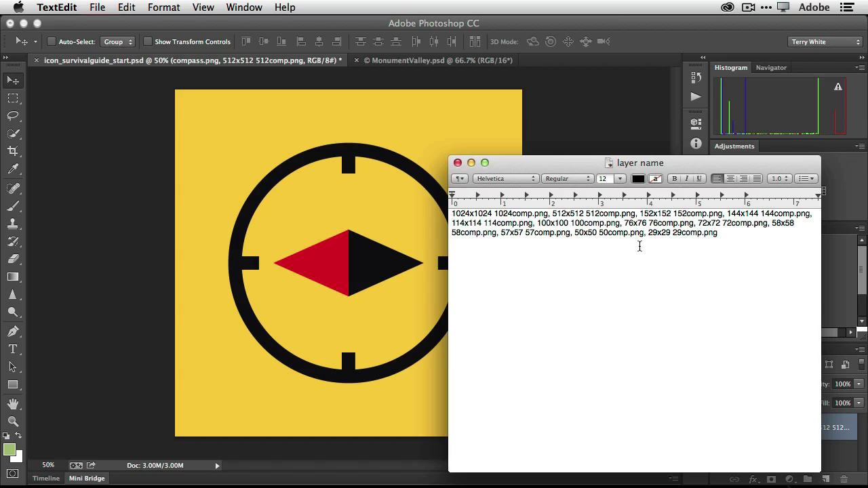
{"action": "left_click", "coordinate": [628, 223]}
{"action": "key", "text": "super+a"}
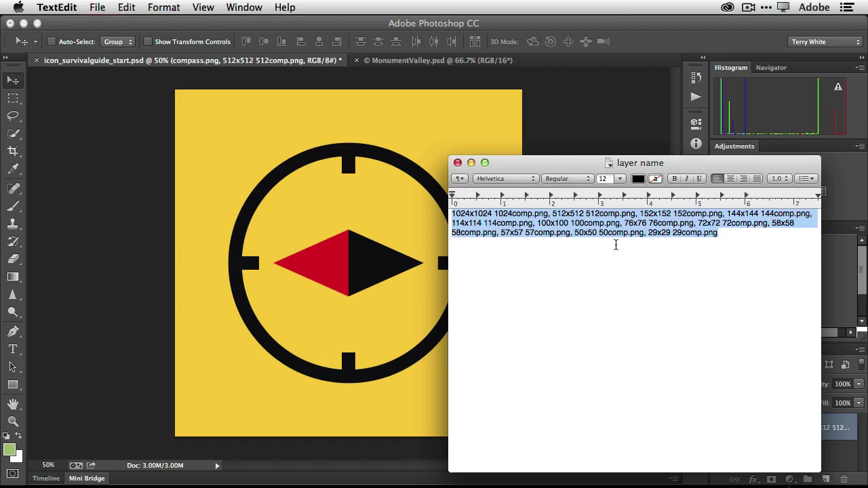
{"action": "key", "text": "super+c"}
Paste the size list, 1024x1024 1024comp.png through 29x29 29comp.png, as the compass layer's name.
{"action": "left_click", "coordinate": [669, 31]}
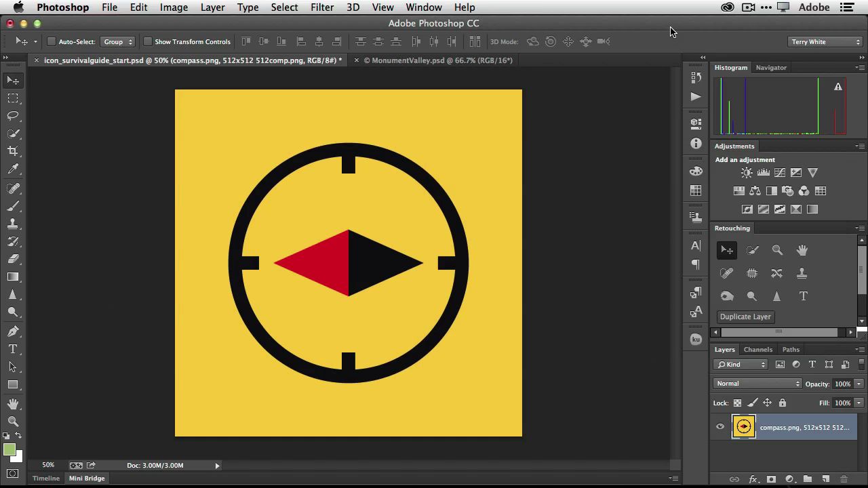
{"action": "double_click", "coordinate": [797, 429]}
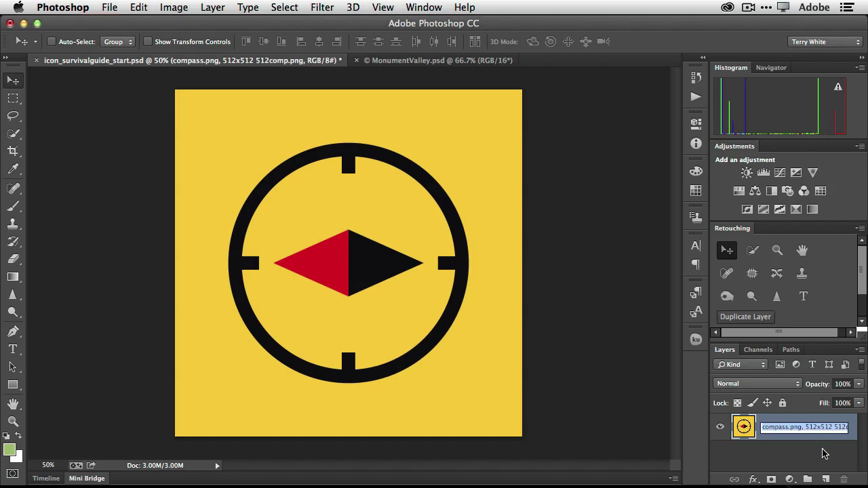
{"action": "key", "text": "super+v"}
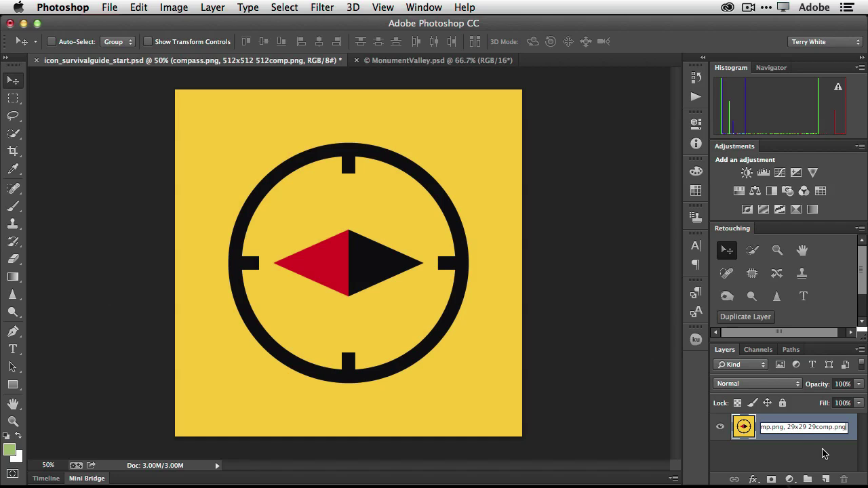
{"action": "key", "text": "Return"}
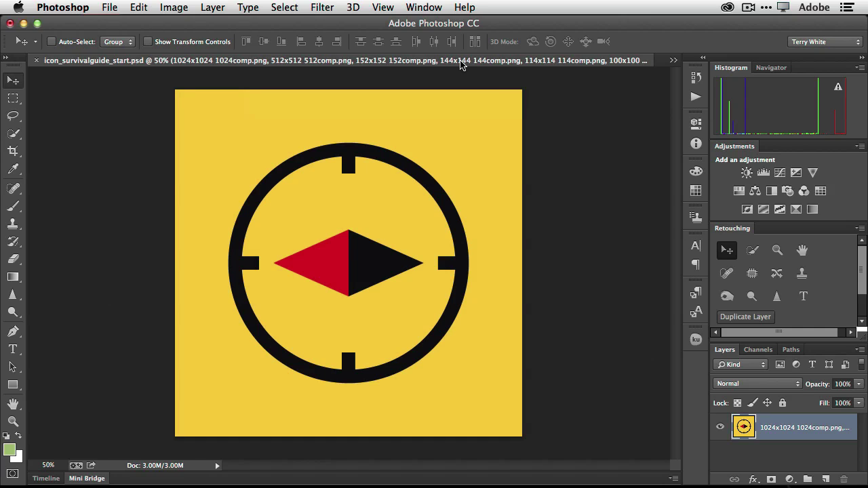
{"action": "key", "text": "super+Tab"}
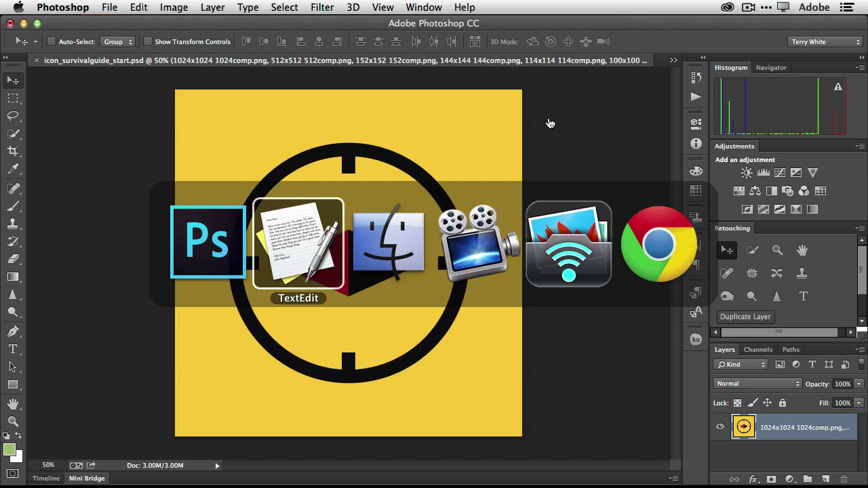
{"action": "key", "text": "super+Tab"}
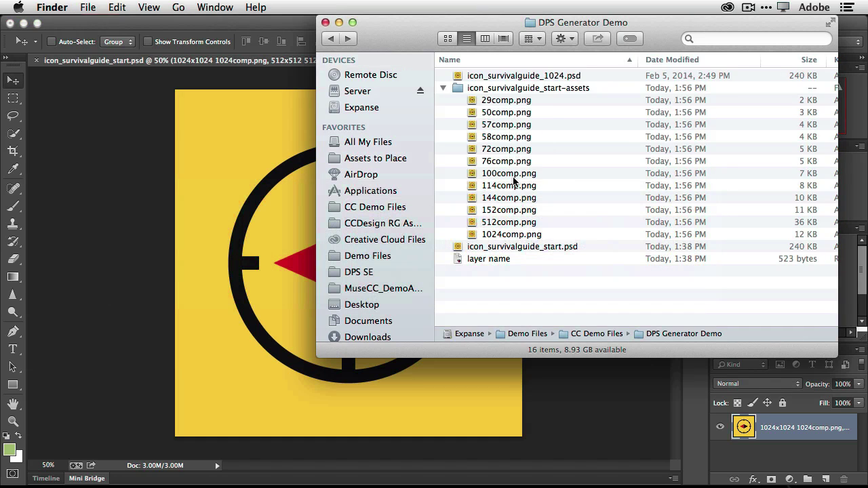
{"action": "left_click", "coordinate": [507, 100]}
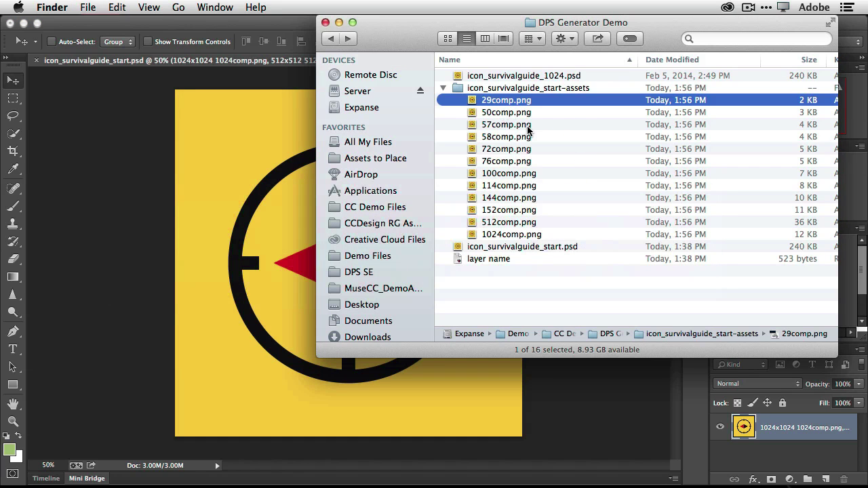
{"action": "key", "text": "space"}
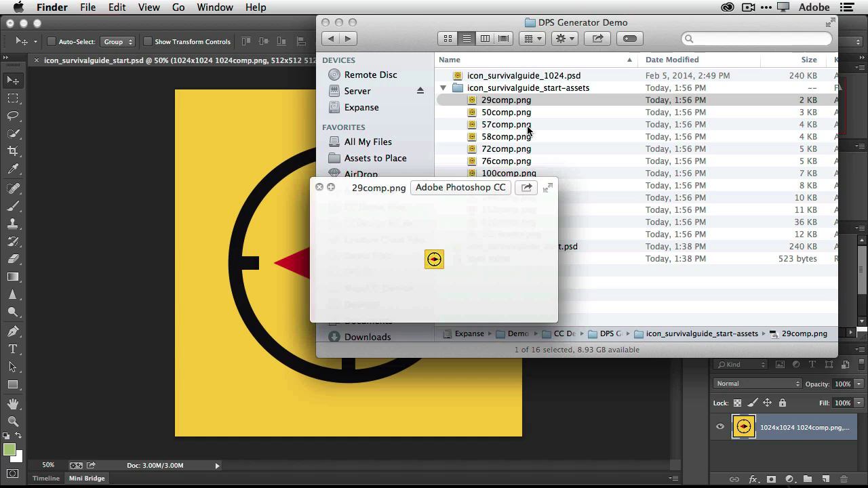
{"action": "key", "text": "Down"}
{"action": "key", "text": "Down"}
{"action": "key", "text": "Down"}
{"action": "key", "text": "Down"}
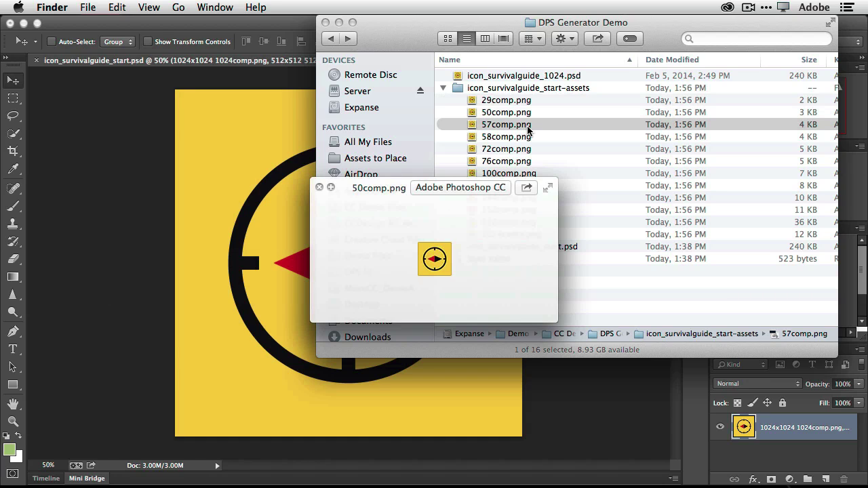
{"action": "key", "text": "Down"}
{"action": "key", "text": "Down"}
{"action": "key", "text": "Down"}
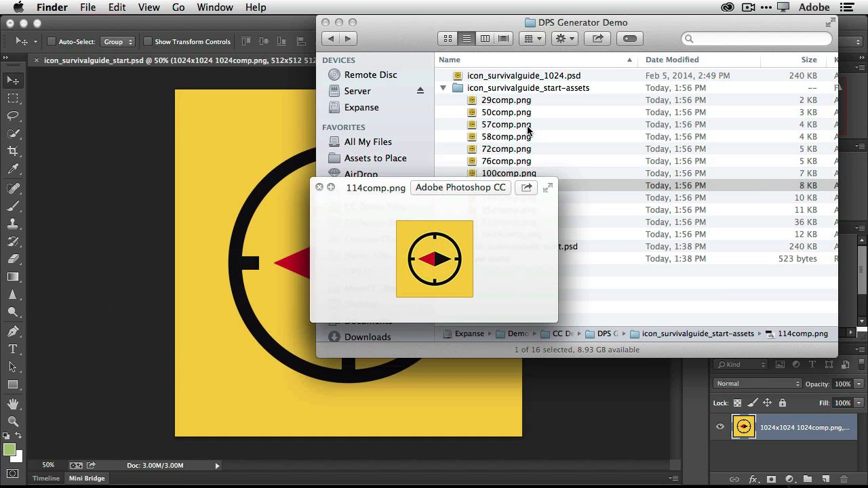
{"action": "key", "text": "Up"}
{"action": "key", "text": "Up"}
{"action": "key", "text": "Up"}
{"action": "key", "text": "Up"}
{"action": "key", "text": "Up"}
{"action": "key", "text": "Up"}
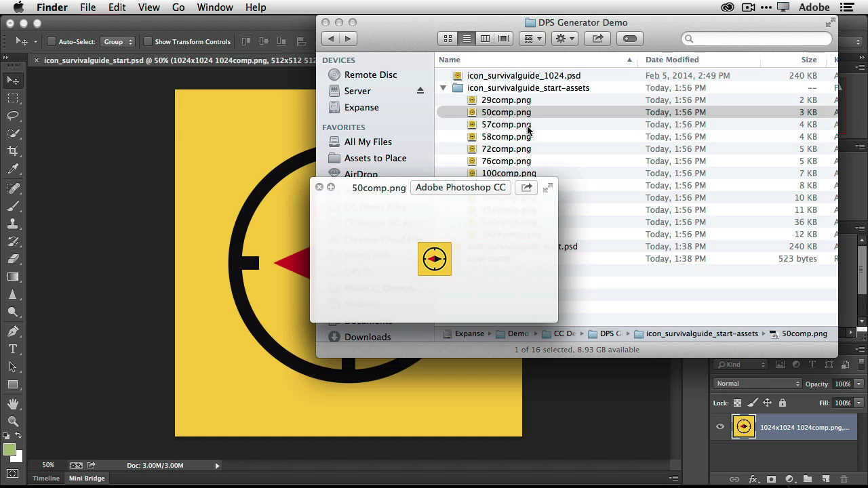
{"action": "key", "text": "space"}
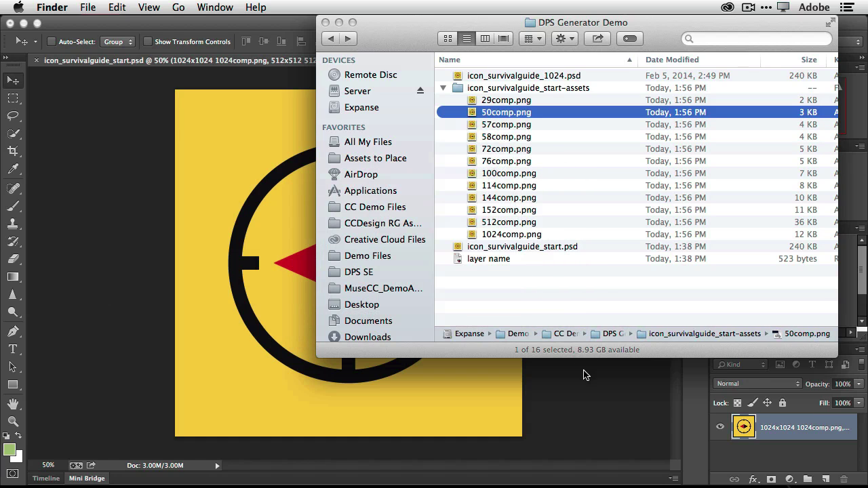
{"action": "left_click", "coordinate": [580, 381]}
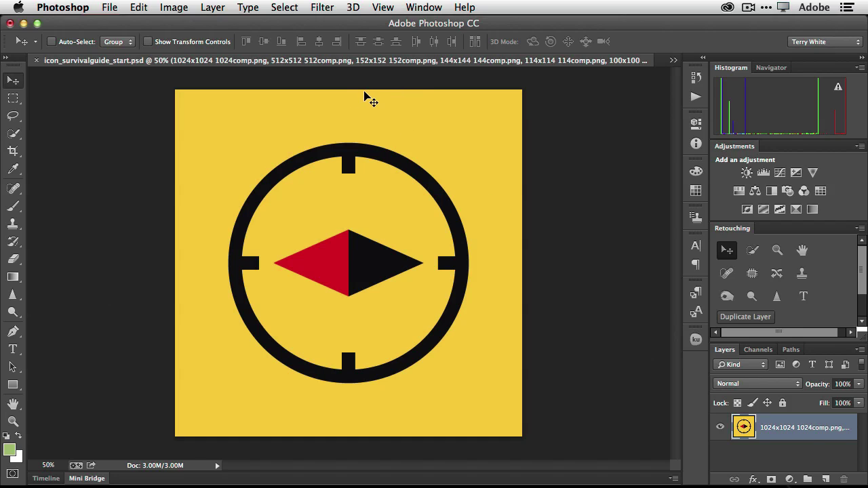
Switch to MonumentValley.psd from the open documents overflow list.
{"action": "left_click", "coordinate": [674, 60]}
{"action": "left_click", "coordinate": [691, 73]}
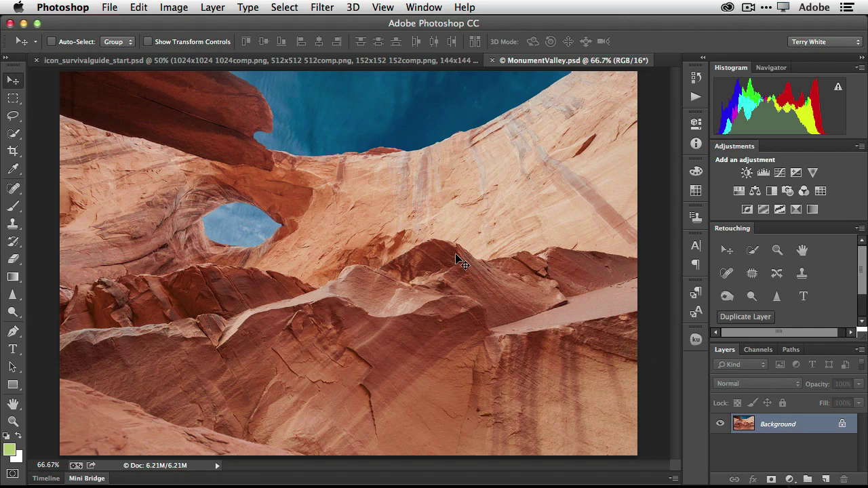
Fill with a Pattern using the Tree scripted pattern and confirm the Fill dialog.
{"action": "left_click", "coordinate": [139, 7]}
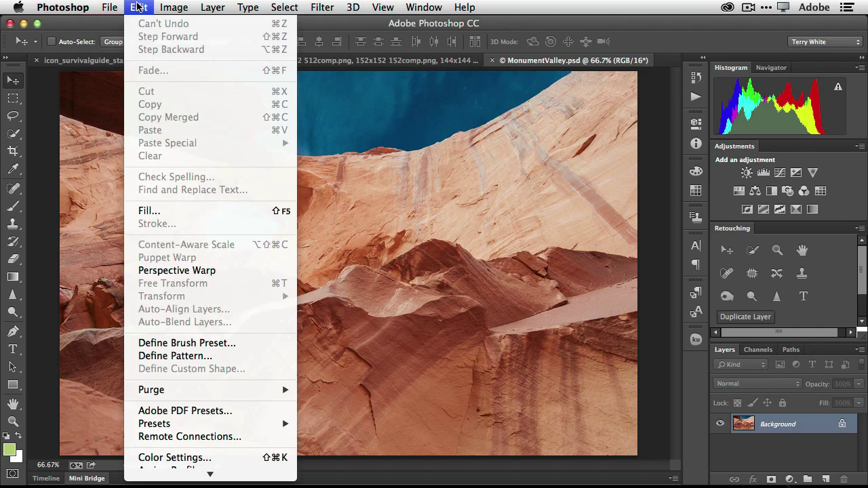
{"action": "left_click", "coordinate": [169, 211]}
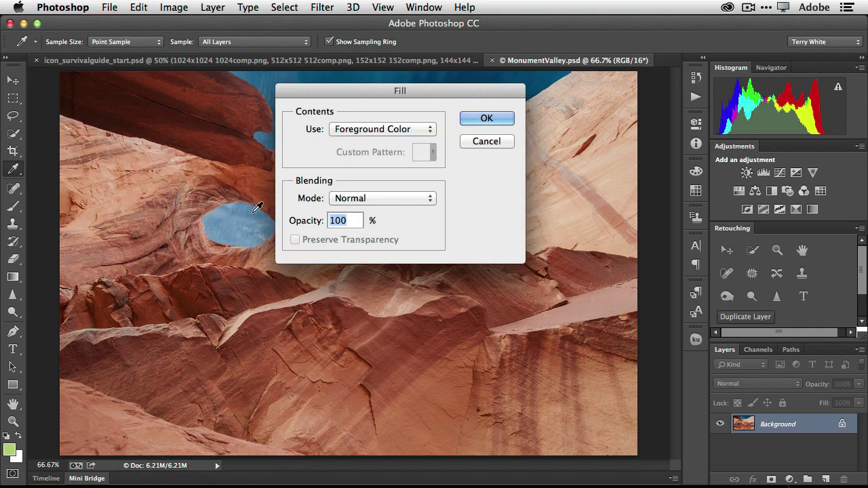
{"action": "left_click", "coordinate": [377, 130]}
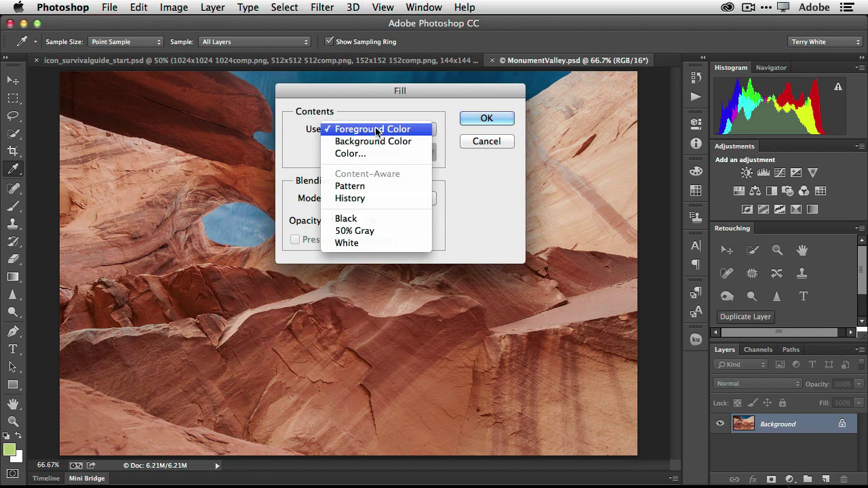
{"action": "left_click", "coordinate": [378, 187]}
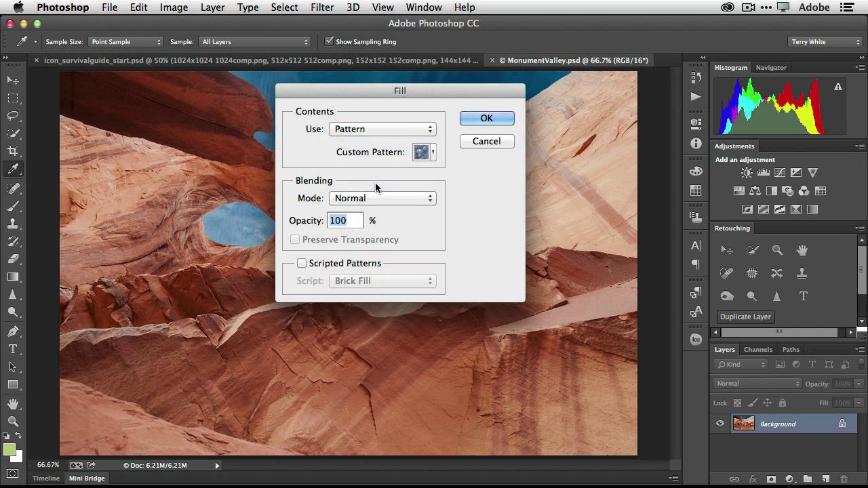
{"action": "left_click", "coordinate": [303, 264]}
{"action": "left_click", "coordinate": [417, 282]}
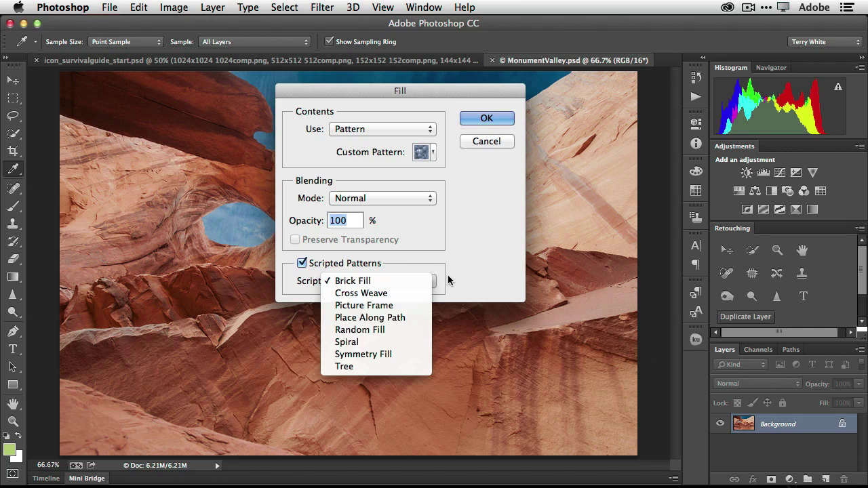
{"action": "left_click", "coordinate": [394, 367]}
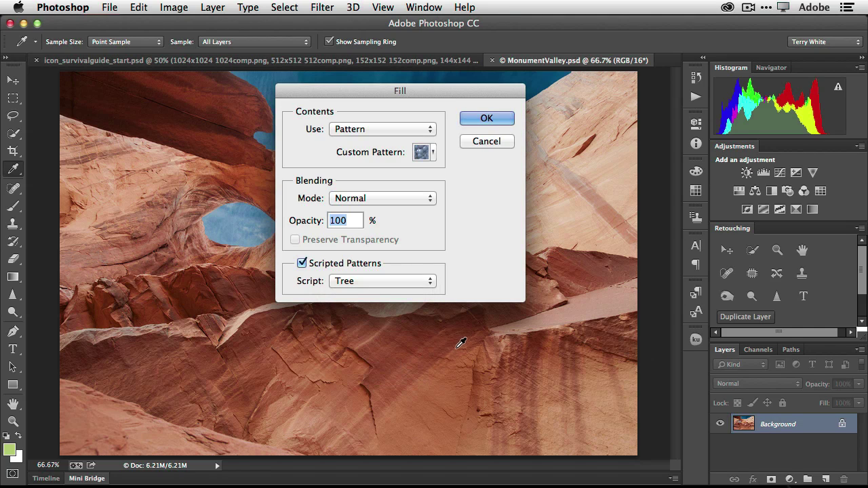
{"action": "left_click", "coordinate": [482, 119]}
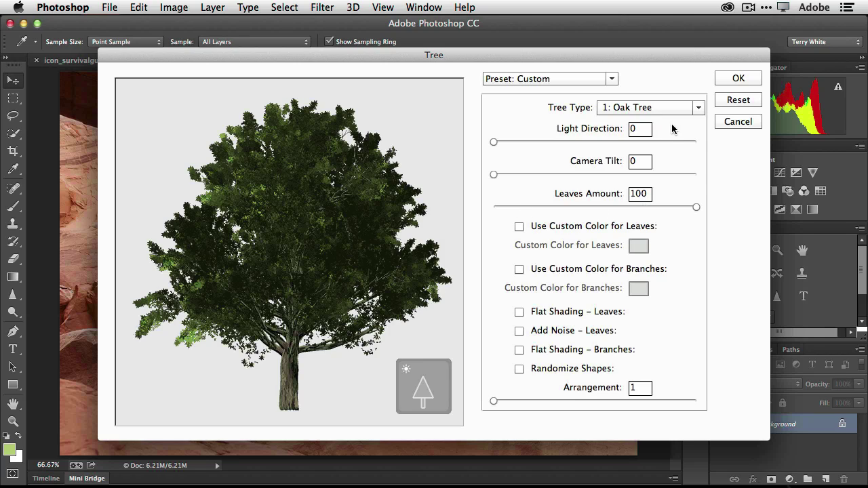
Set the Tree Type to 21: Shrub and the Leaves Amount to 4.
{"action": "left_click", "coordinate": [691, 108]}
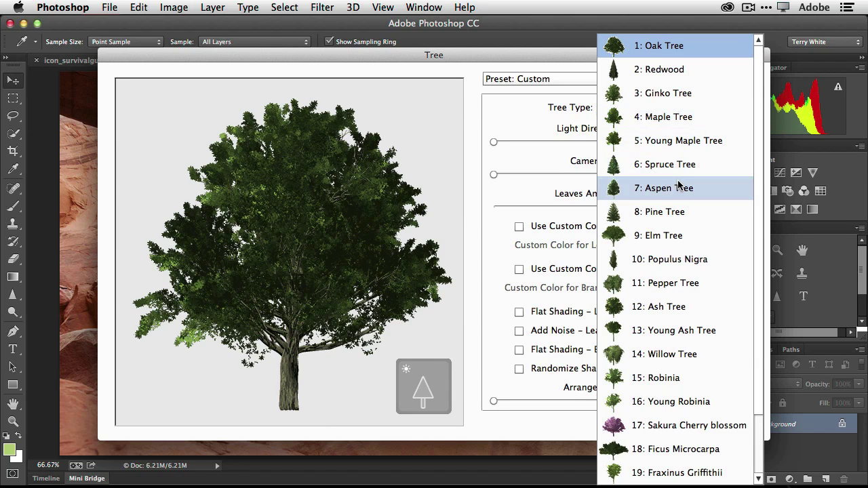
{"action": "scroll", "coordinate": [680, 231], "scroll_direction": "down", "scroll_amount": 3}
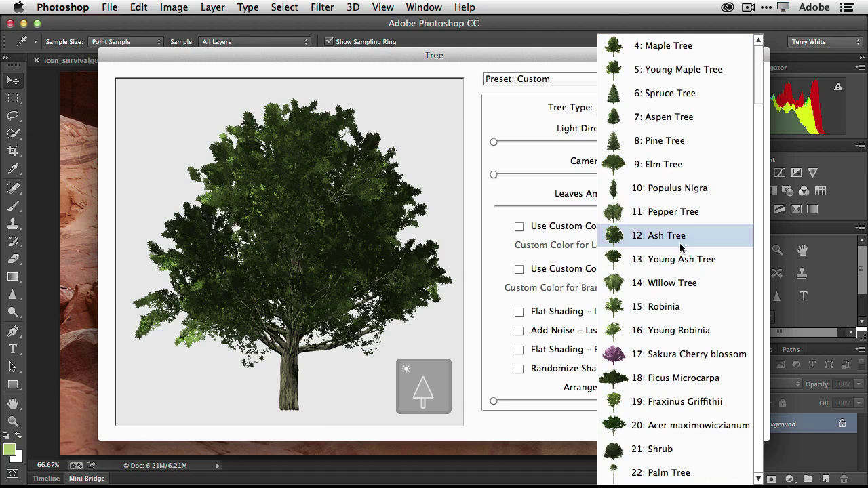
{"action": "left_click", "coordinate": [680, 449]}
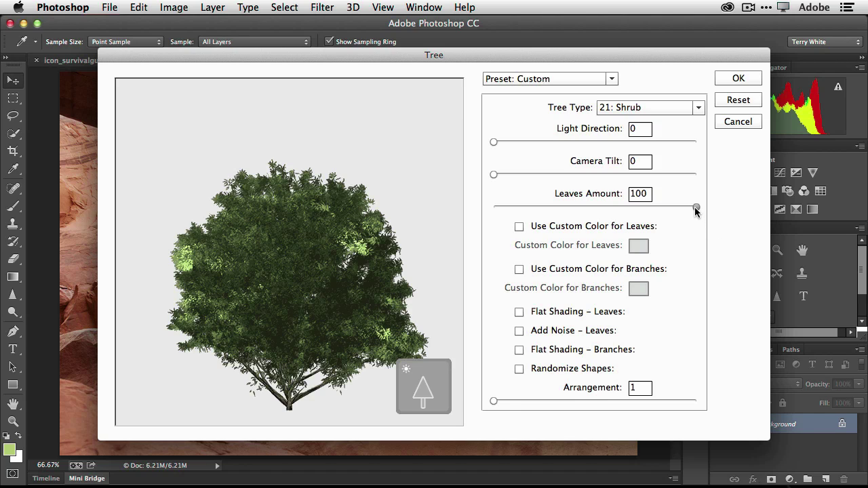
{"action": "left_click_drag", "start_coordinate": [695, 209], "coordinate": [499, 209]}
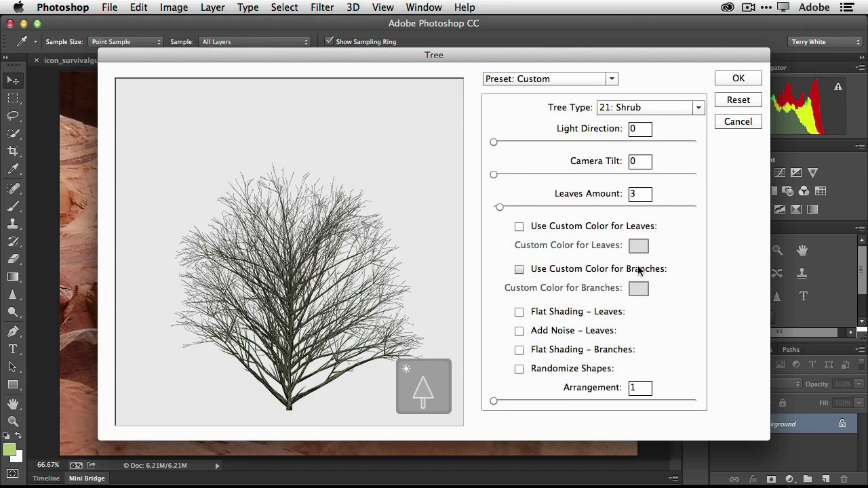
{"action": "left_click", "coordinate": [634, 194]}
{"action": "key", "text": "Tab"}
Set the shrub's Light Direction to 120 and render it onto the Background.
{"action": "left_click_drag", "start_coordinate": [336, 54], "coordinate": [592, 69]}
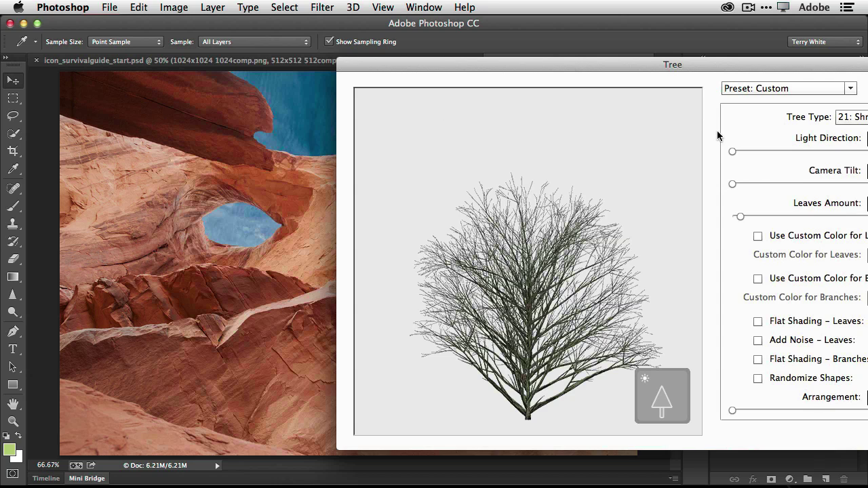
{"action": "left_click_drag", "start_coordinate": [711, 65], "coordinate": [508, 41]}
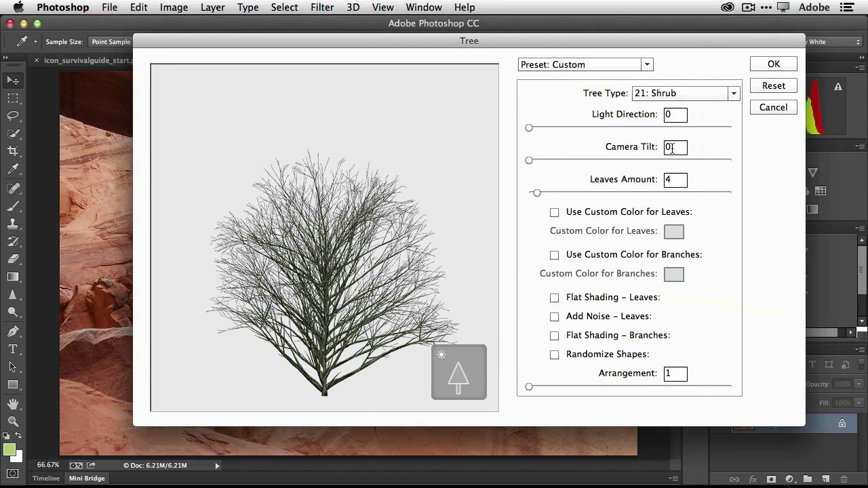
{"action": "left_click", "coordinate": [676, 115]}
{"action": "left_click_drag", "start_coordinate": [532, 127], "coordinate": [574, 126]}
{"action": "left_click_drag", "start_coordinate": [571, 128], "coordinate": [664, 127]}
{"action": "left_click", "coordinate": [771, 65]}
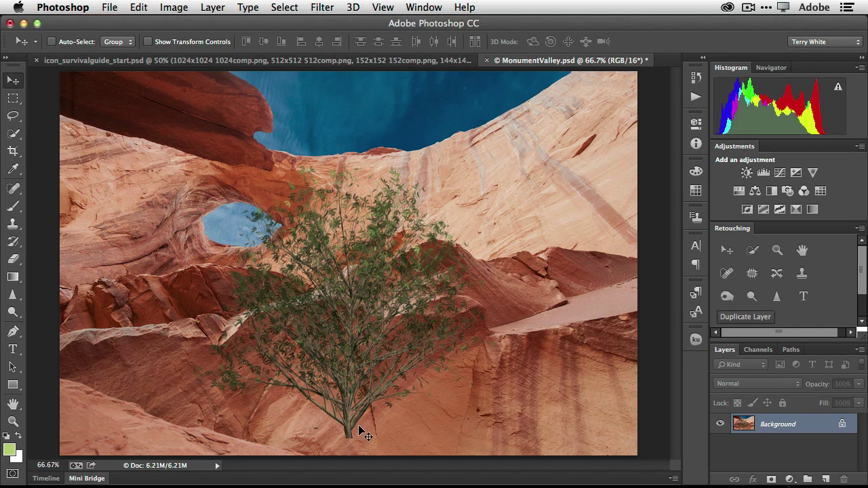
Undo the shrub, add a new Layer 1, and render the Tree pattern fill onto it.
{"action": "key", "text": "super+z"}
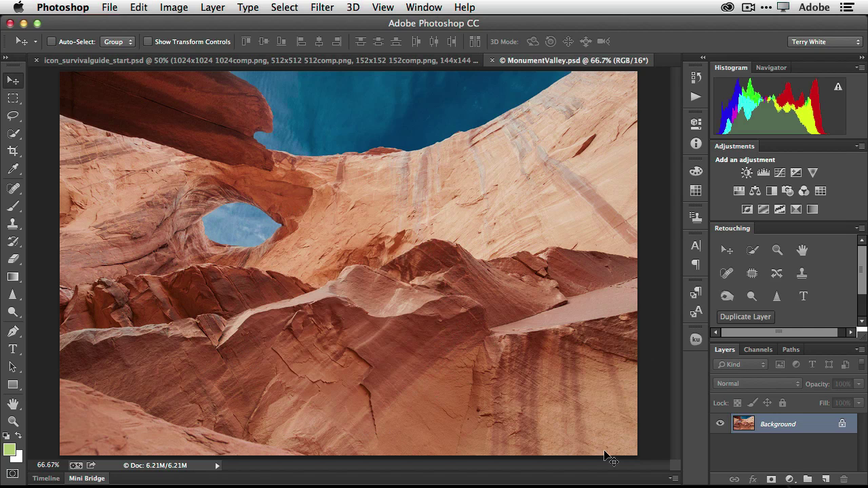
{"action": "left_click", "coordinate": [826, 479]}
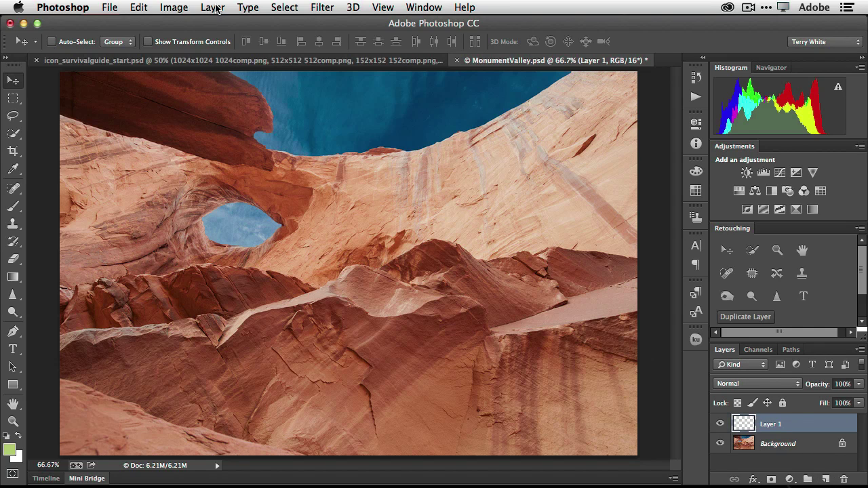
{"action": "left_click", "coordinate": [139, 8]}
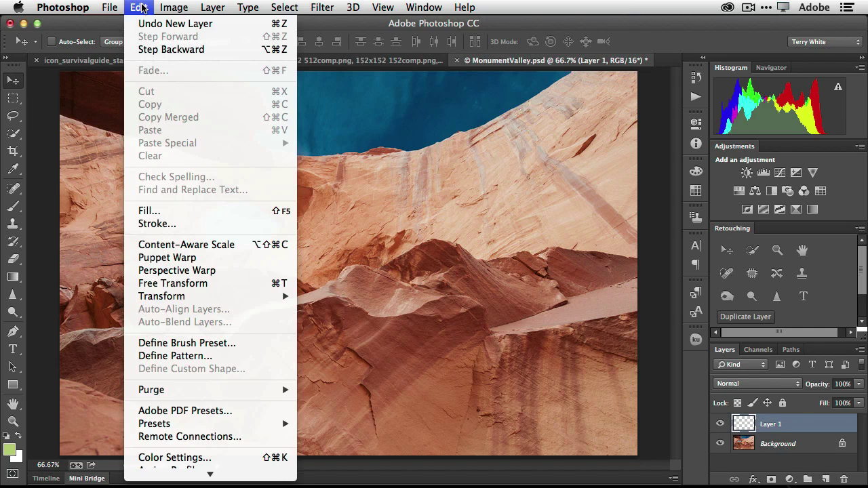
{"action": "left_click", "coordinate": [175, 215]}
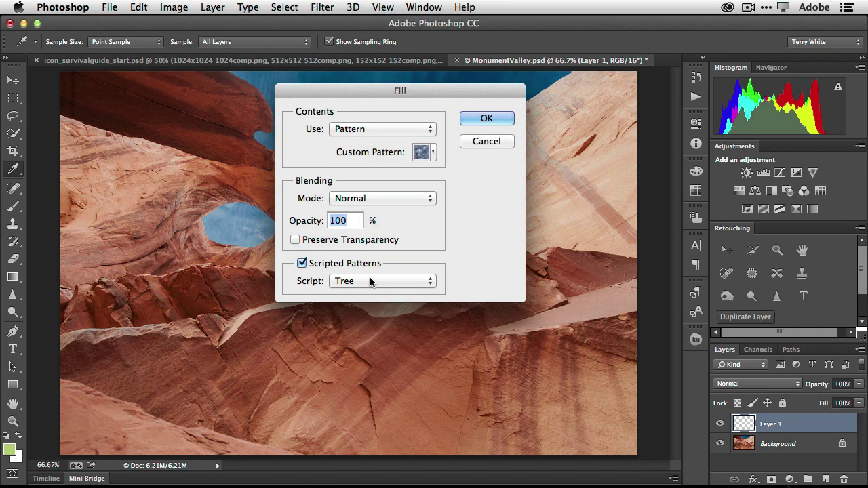
{"action": "left_click", "coordinate": [480, 121]}
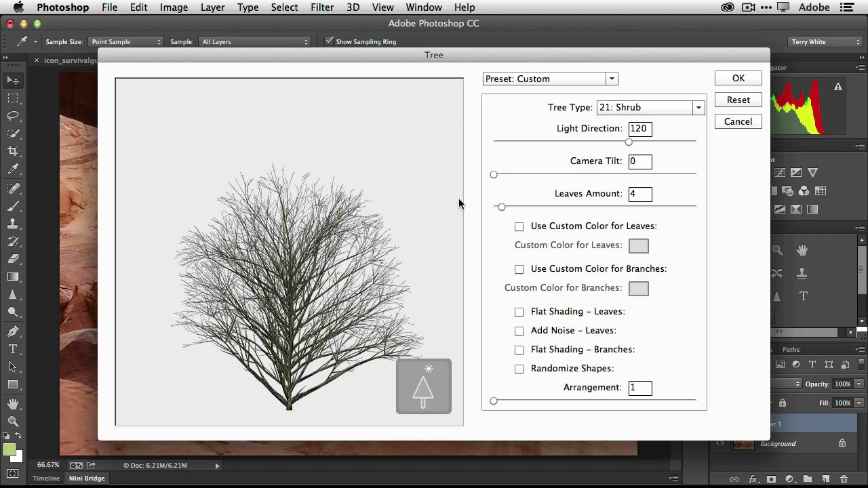
{"action": "left_click", "coordinate": [737, 79]}
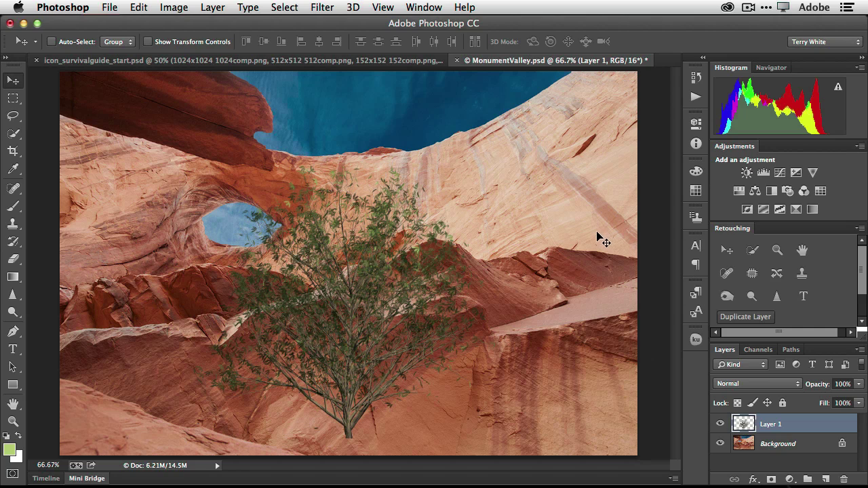
Rename Layer 1 to tree.
{"action": "left_click", "coordinate": [721, 424]}
{"action": "left_click", "coordinate": [721, 424]}
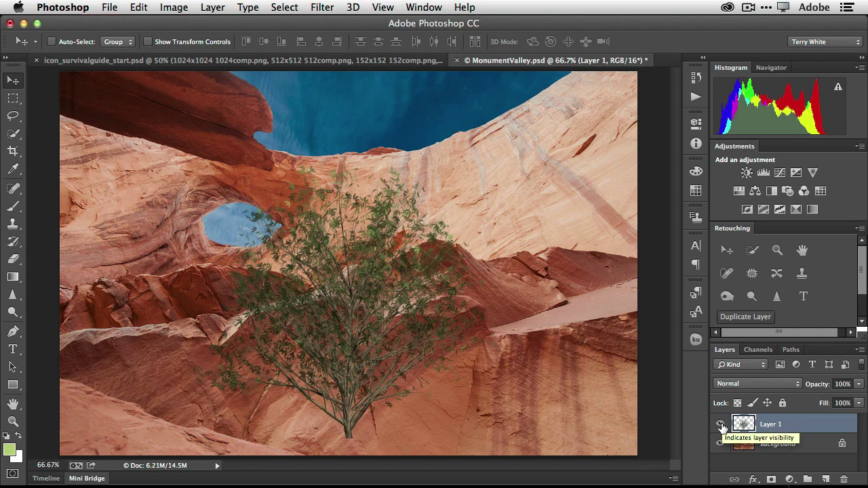
{"action": "double_click", "coordinate": [773, 425]}
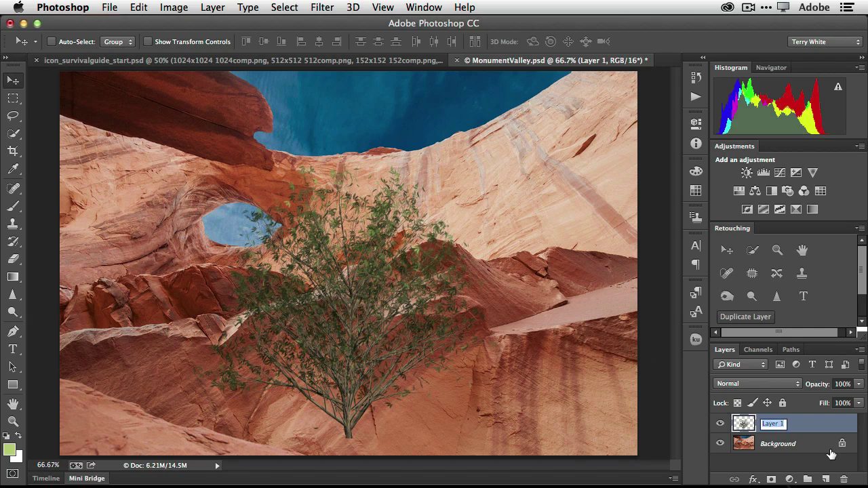
{"action": "type", "text": "tree"}
{"action": "key", "text": "Return"}
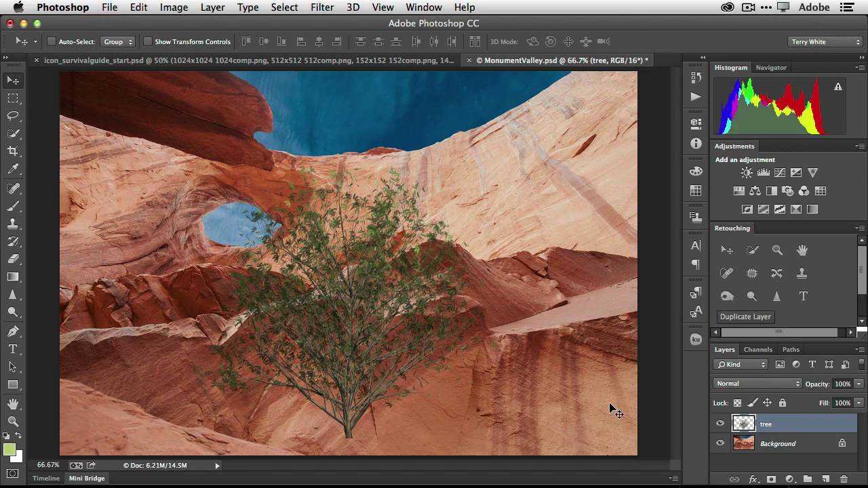
Scale the shrub to about 41% and place it on the ridge right of the arch.
{"action": "key", "text": "super+t"}
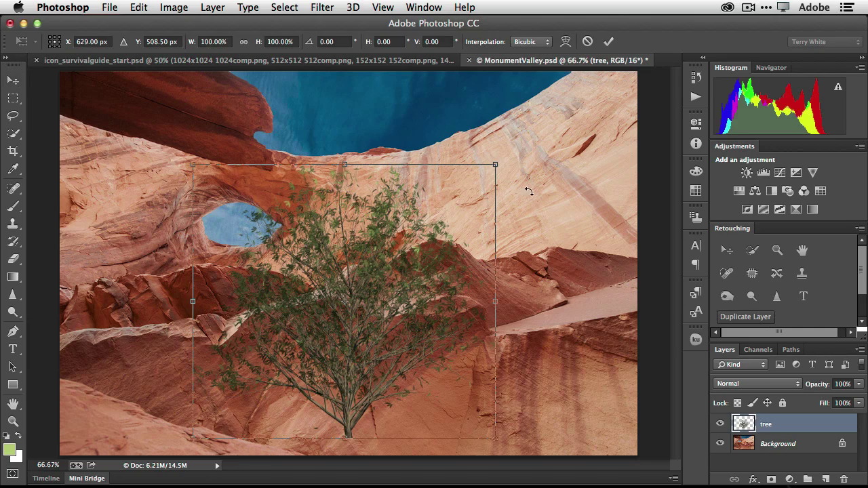
{"action": "left_click_drag", "start_coordinate": [497, 165], "coordinate": [352, 323]}
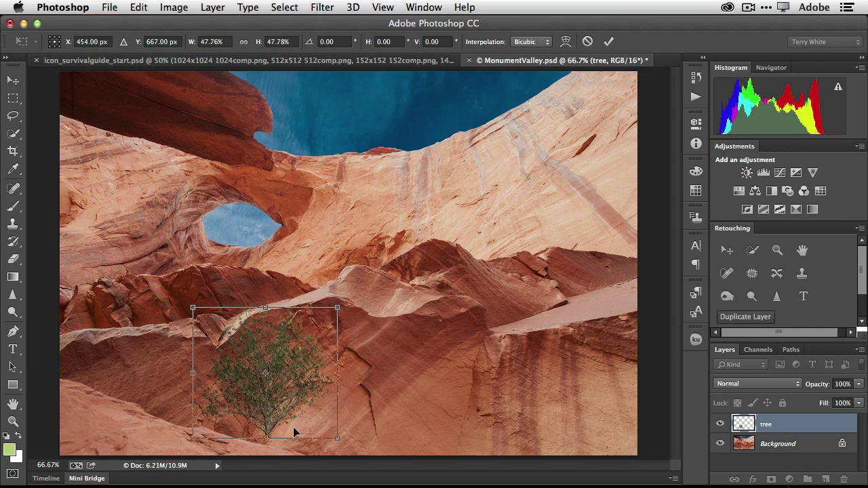
{"action": "left_click_drag", "start_coordinate": [266, 422], "coordinate": [483, 247]}
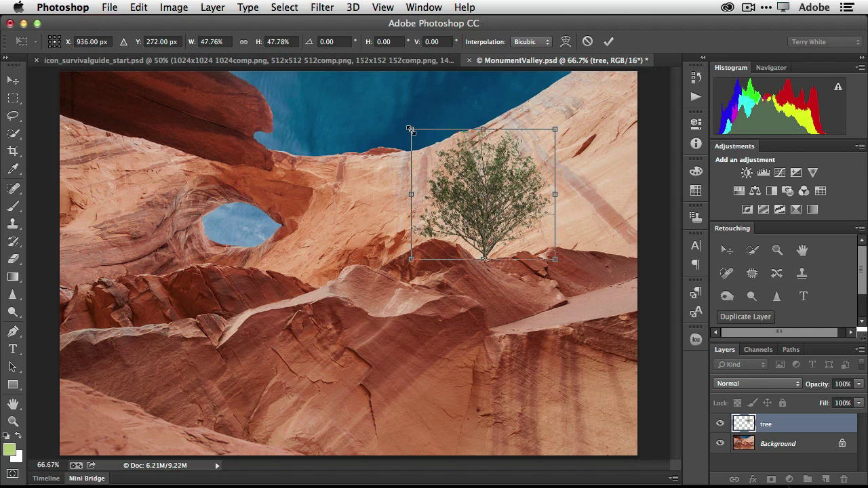
{"action": "left_click_drag", "start_coordinate": [410, 129], "coordinate": [431, 147]}
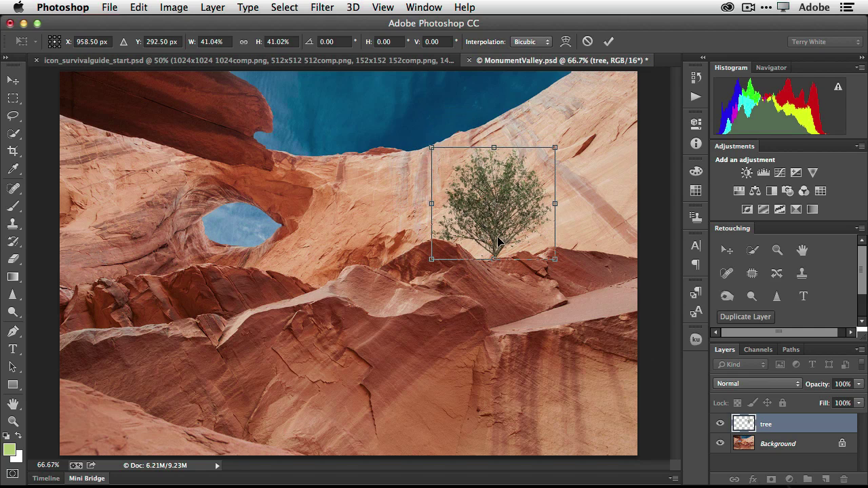
{"action": "left_click_drag", "start_coordinate": [498, 241], "coordinate": [482, 243]}
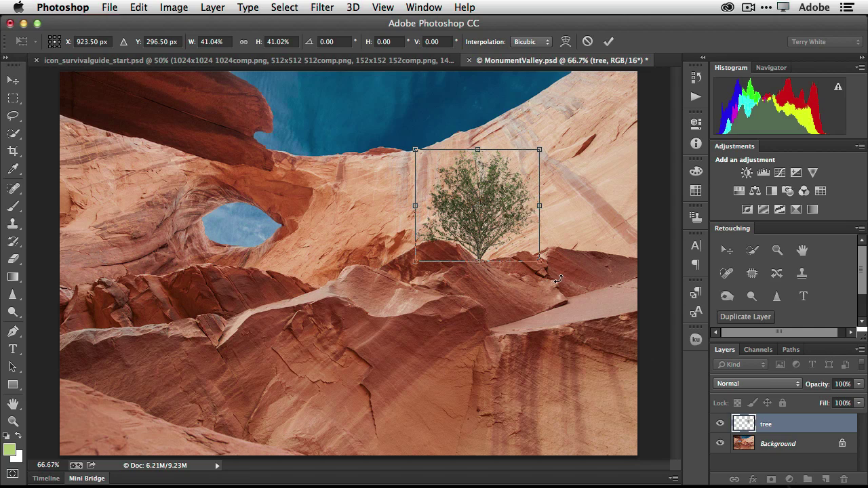
{"action": "key", "text": "Return"}
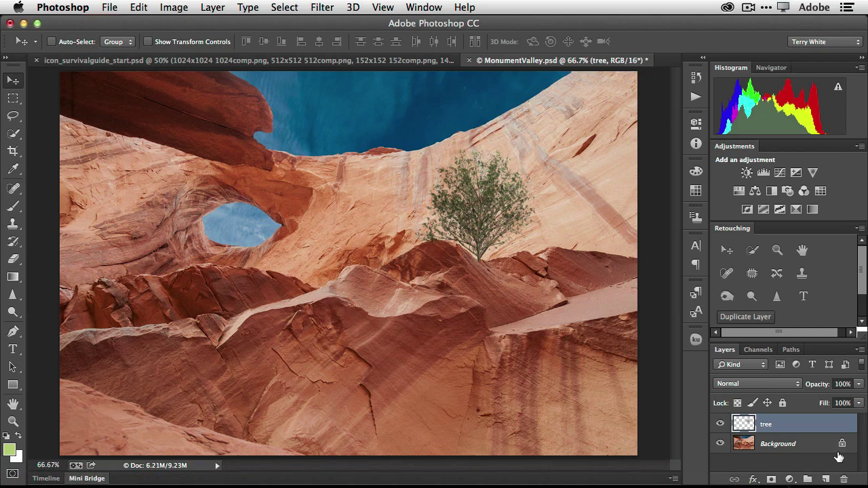
Add a new empty layer above the tree layer and name it border.
{"action": "left_click", "coordinate": [825, 480]}
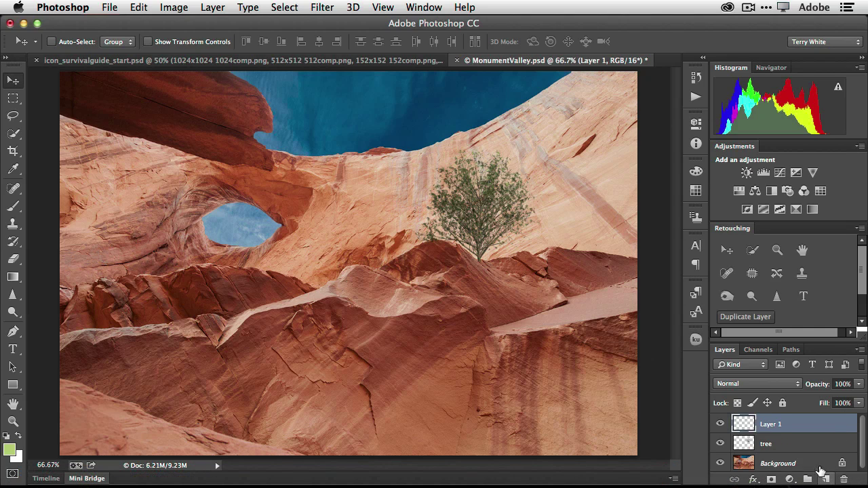
{"action": "double_click", "coordinate": [771, 424]}
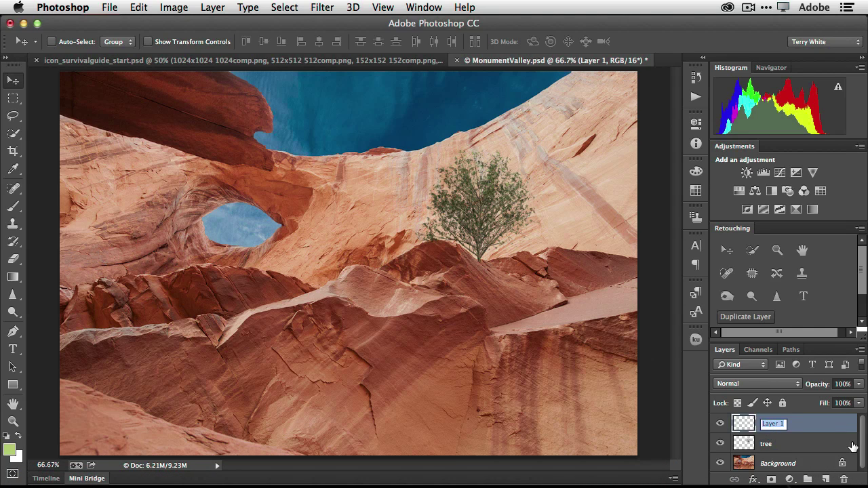
{"action": "type", "text": "border"}
{"action": "key", "text": "Return"}
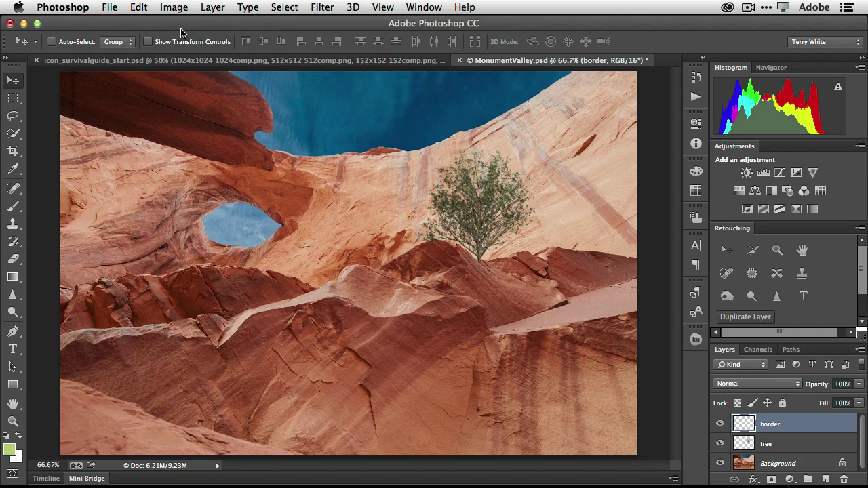
Fill the border layer using the Picture Frame script.
{"action": "left_click", "coordinate": [139, 8]}
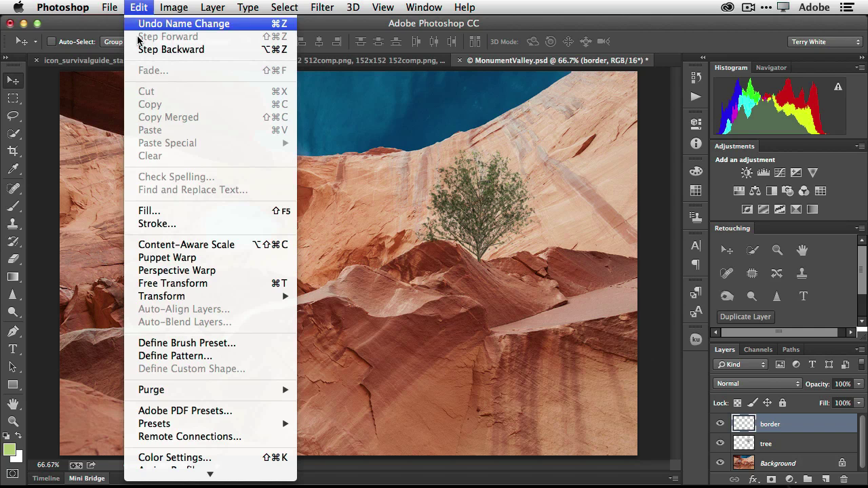
{"action": "left_click", "coordinate": [149, 211]}
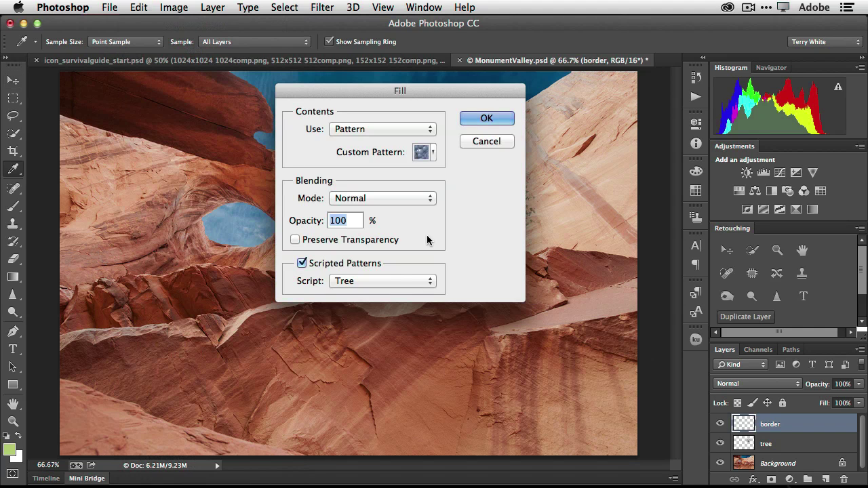
{"action": "left_click", "coordinate": [385, 280]}
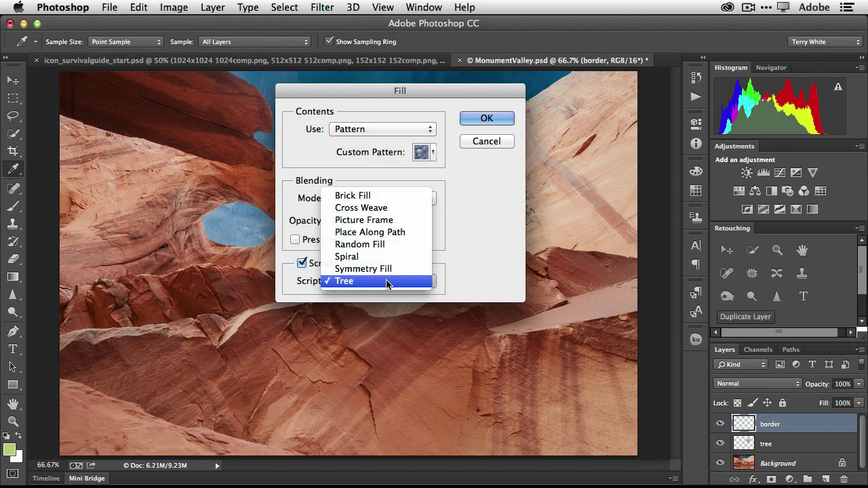
{"action": "left_click", "coordinate": [391, 224]}
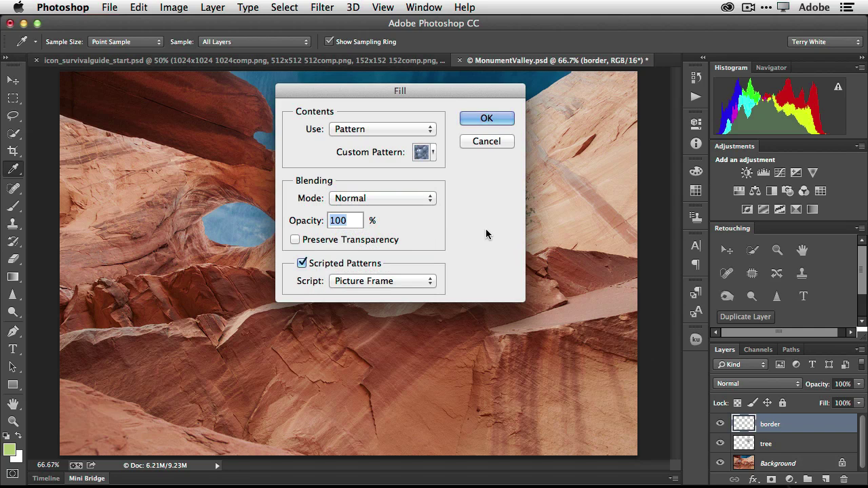
{"action": "left_click", "coordinate": [487, 119]}
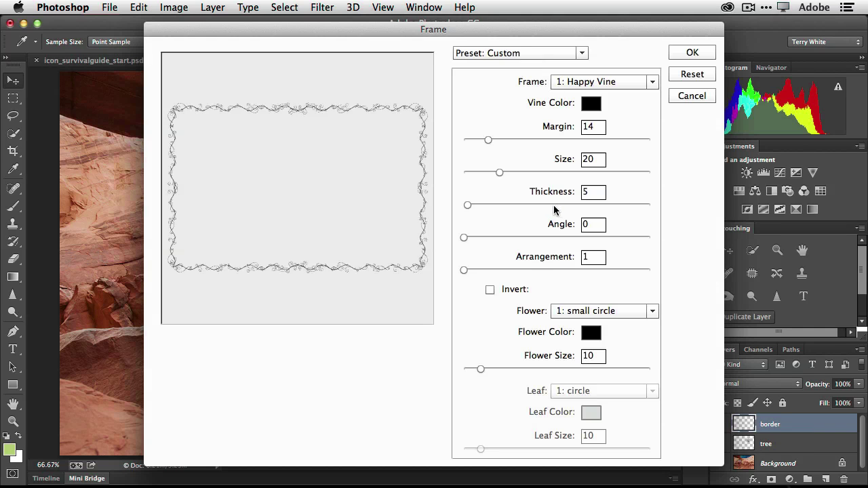
Apply the 42: Double Inverse Rounded Corners frame, margin 14, to the border layer.
{"action": "left_click", "coordinate": [614, 82]}
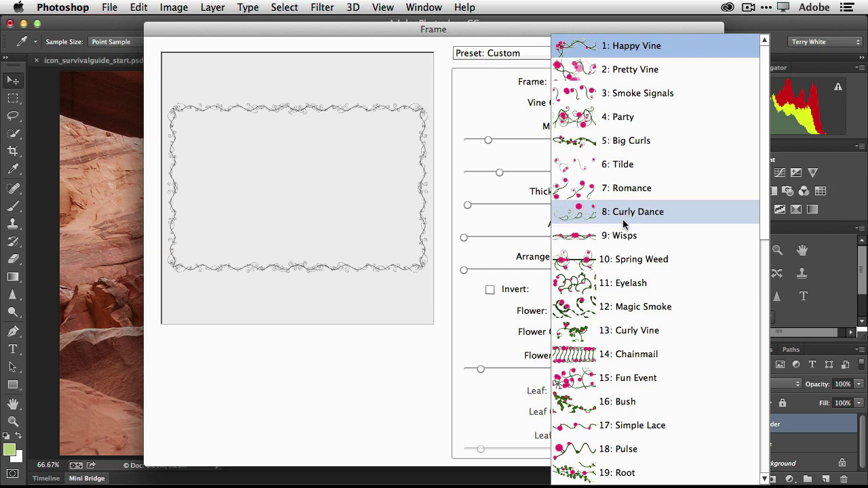
{"action": "scroll", "coordinate": [622, 249], "scroll_direction": "down", "scroll_amount": 5}
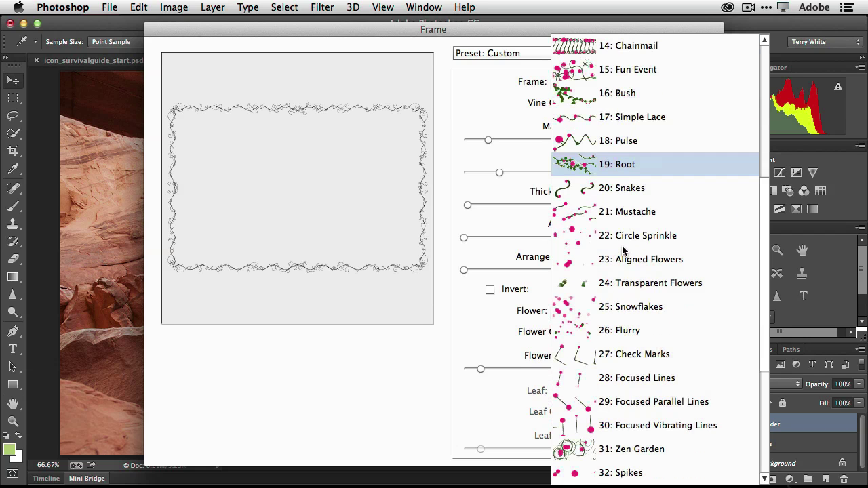
{"action": "scroll", "coordinate": [620, 236], "scroll_direction": "down", "scroll_amount": 2}
{"action": "scroll", "coordinate": [620, 235], "scroll_direction": "down", "scroll_amount": 3}
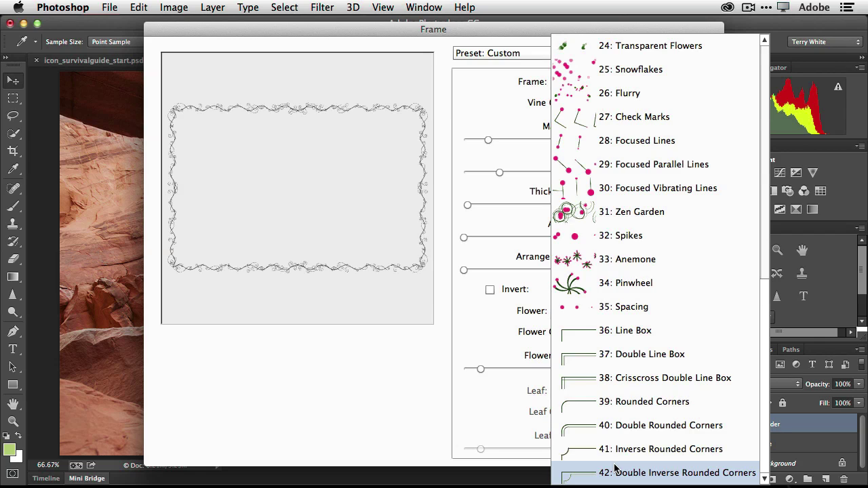
{"action": "left_click", "coordinate": [615, 469]}
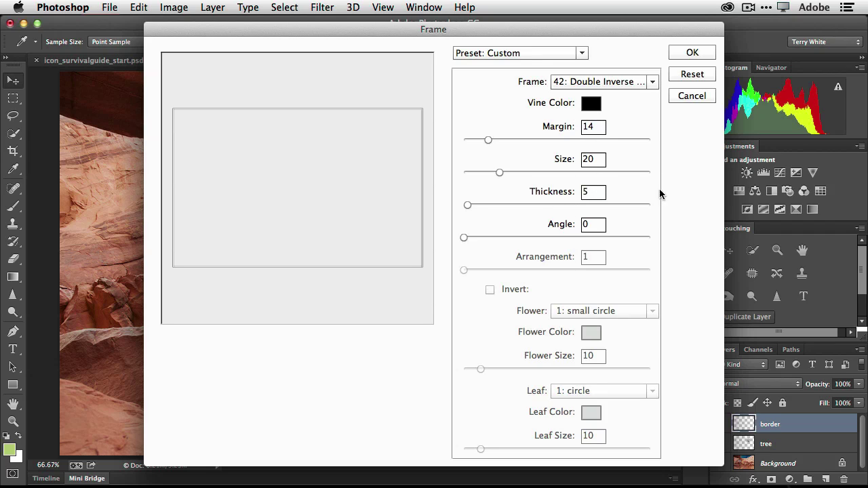
{"action": "left_click", "coordinate": [689, 74]}
{"action": "left_click", "coordinate": [692, 55]}
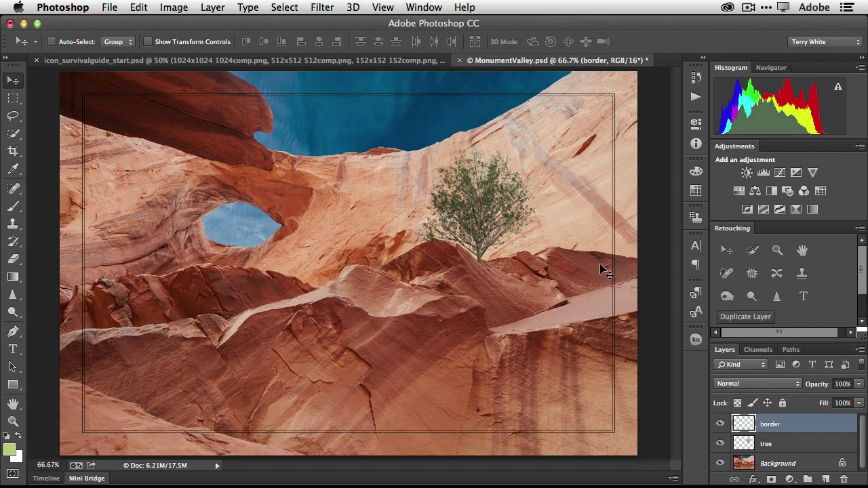
Select the outer band between the frame line and the photo's edge.
{"action": "left_click", "coordinate": [12, 99]}
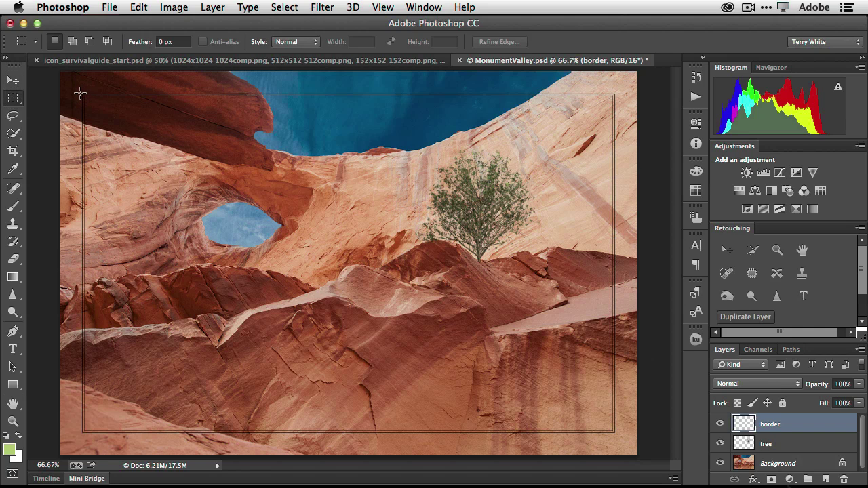
{"action": "left_click_drag", "start_coordinate": [81, 93], "coordinate": [614, 433]}
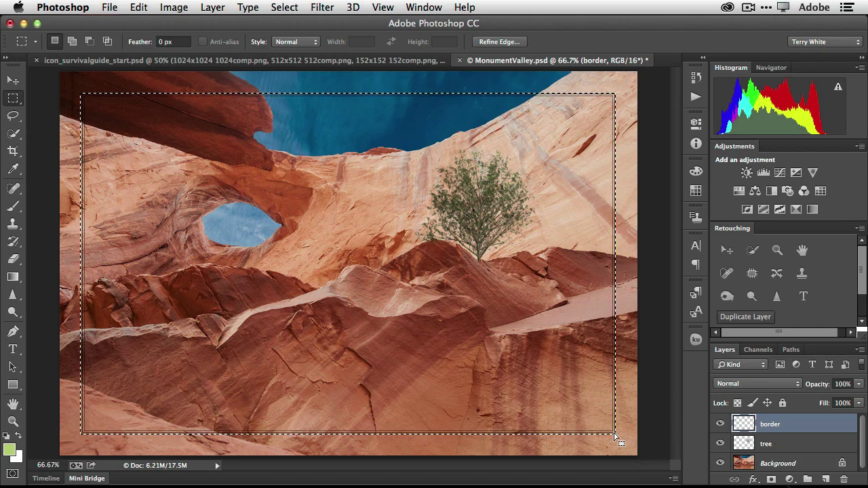
{"action": "left_click", "coordinate": [268, 7]}
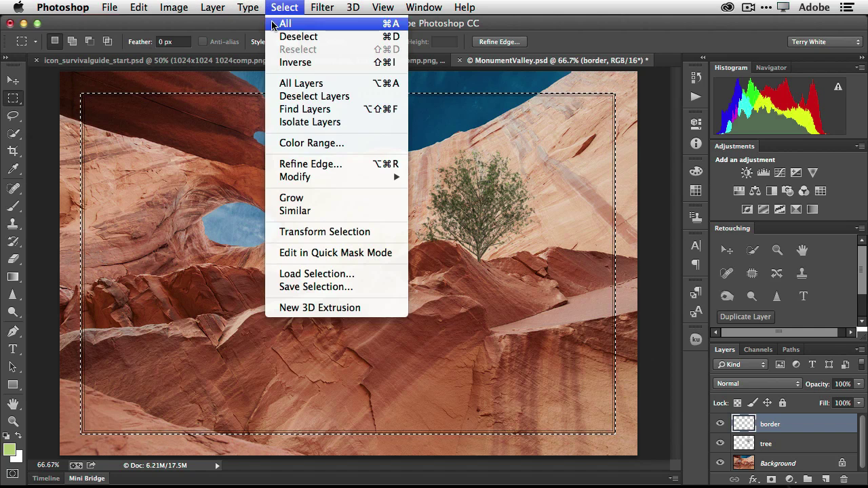
{"action": "left_click", "coordinate": [290, 62]}
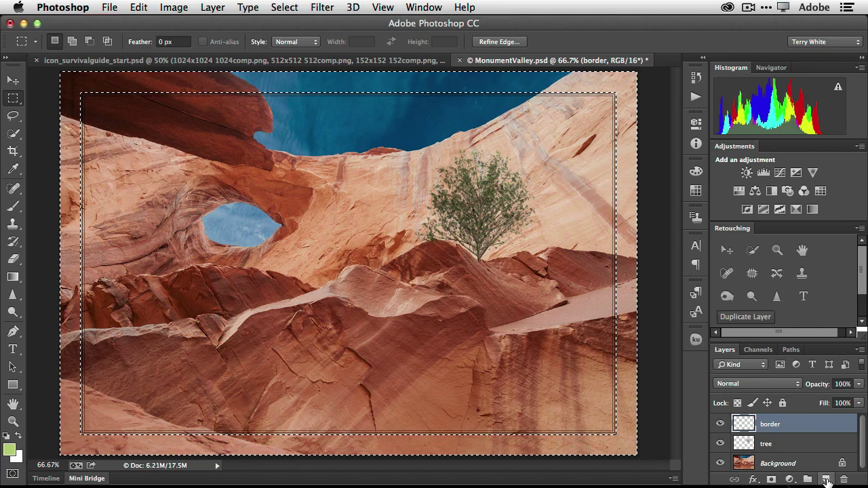
Add a new empty layer named matte above the border layer.
{"action": "left_click", "coordinate": [826, 480]}
{"action": "double_click", "coordinate": [772, 423]}
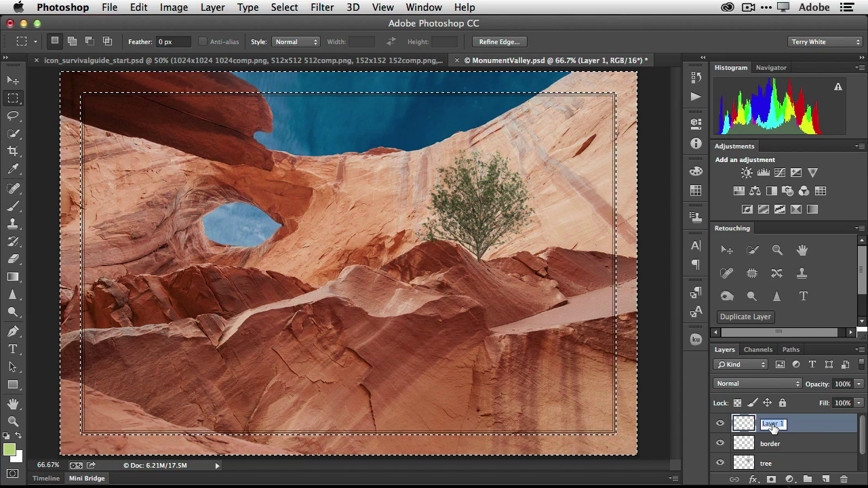
{"action": "type", "text": "matte"}
{"action": "key", "text": "Return"}
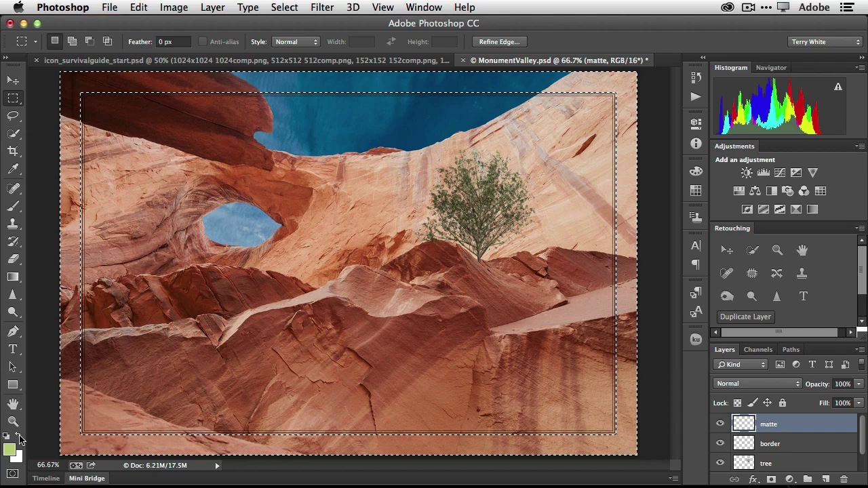
Fill the selected outer band with white on the matte layer, replacing a mistaken black fill.
{"action": "key", "text": "d"}
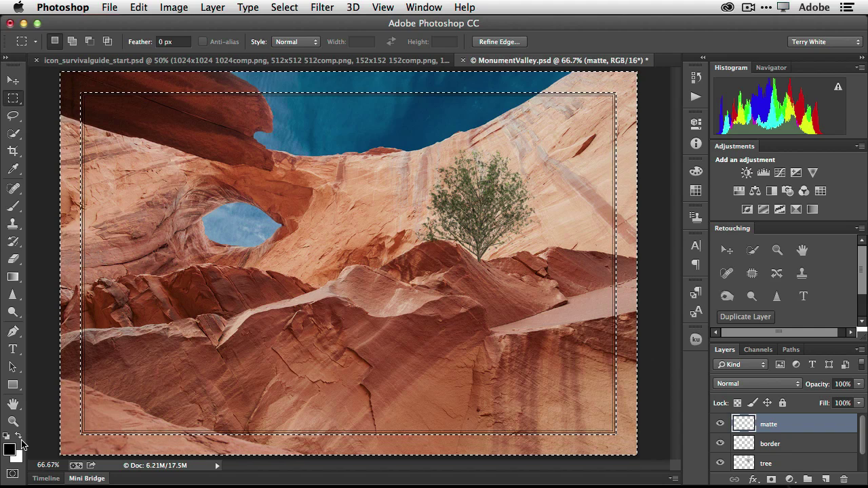
{"action": "key", "text": "alt+BackSpace"}
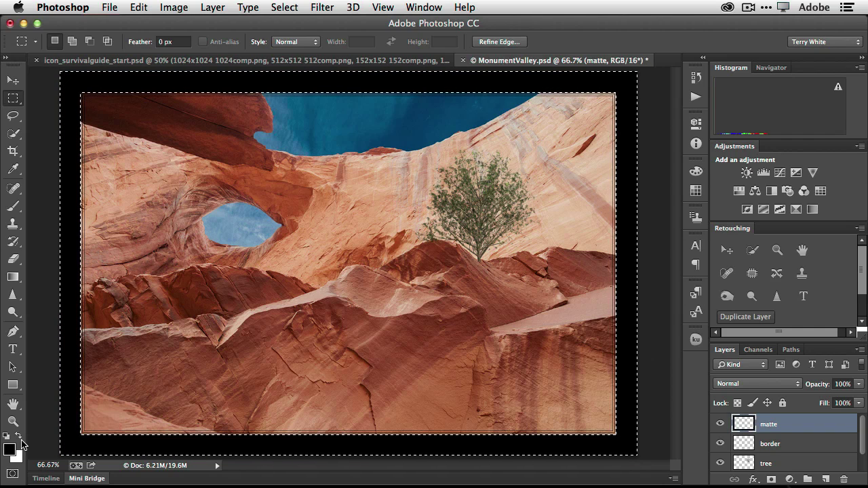
{"action": "key", "text": "super+z"}
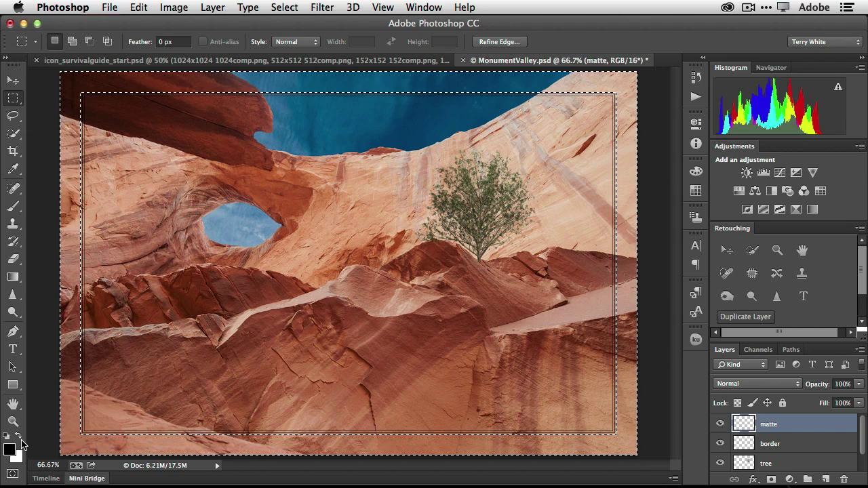
{"action": "key", "text": "x"}
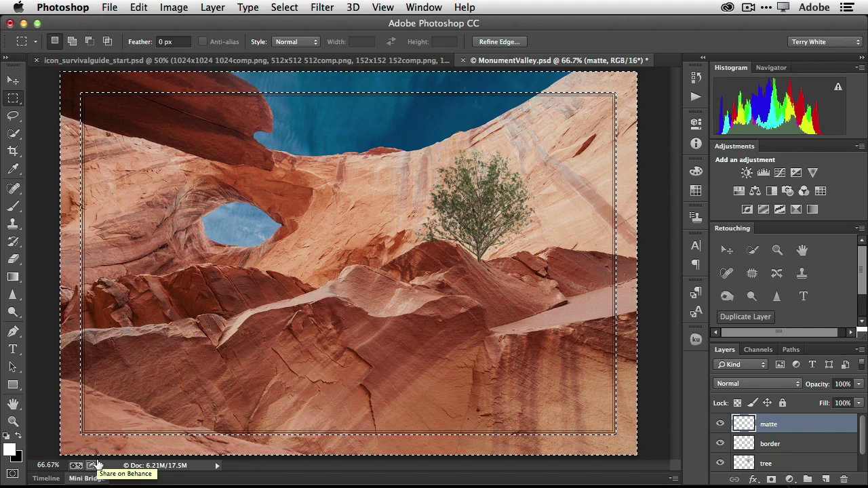
{"action": "key", "text": "alt+BackSpace"}
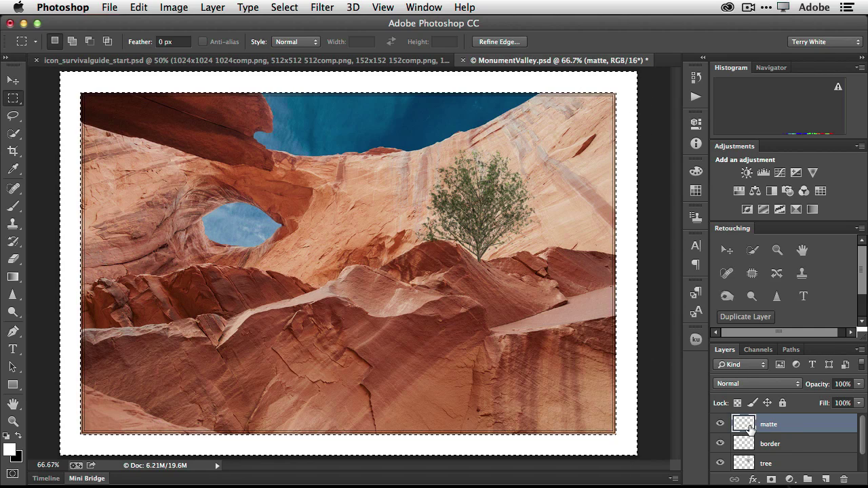
Deselect and lower the matte layer's opacity to 53%.
{"action": "key", "text": "super+d"}
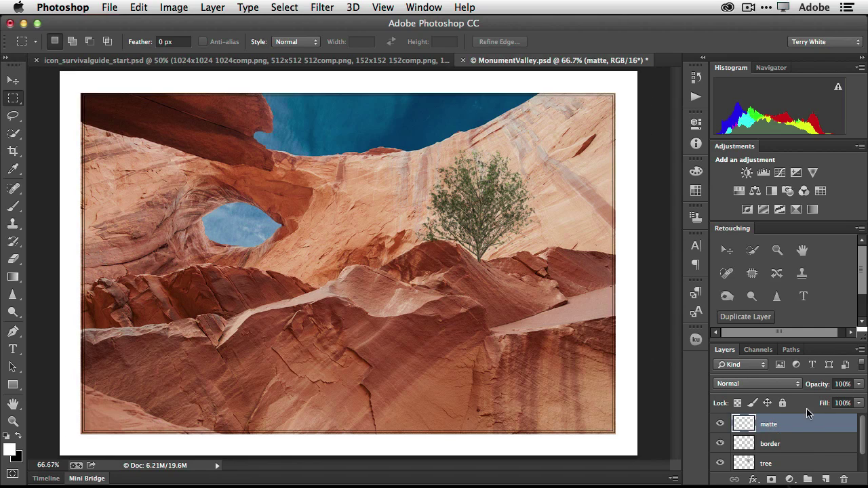
{"action": "left_click_drag", "start_coordinate": [822, 386], "coordinate": [814, 390]}
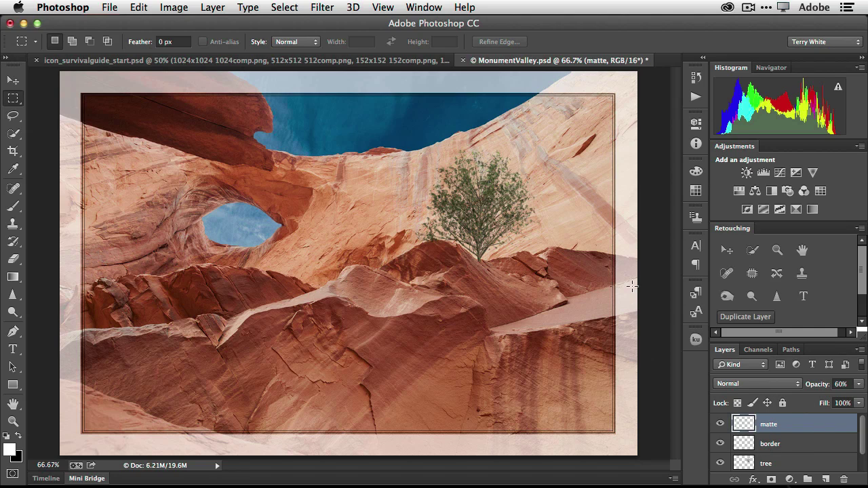
{"action": "left_click_drag", "start_coordinate": [814, 387], "coordinate": [811, 386]}
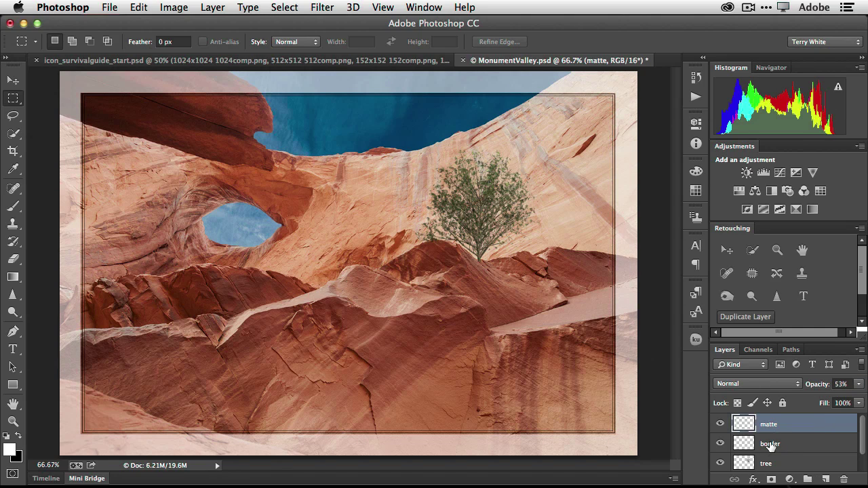
Unlock the Background layer so it becomes Layer 0.
{"action": "scroll", "coordinate": [780, 430], "scroll_direction": "down", "scroll_amount": 1}
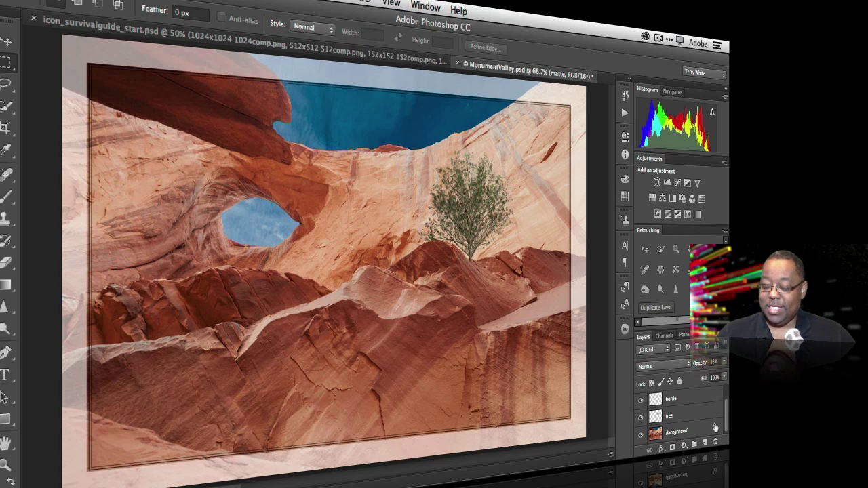
{"action": "left_click", "coordinate": [715, 428]}
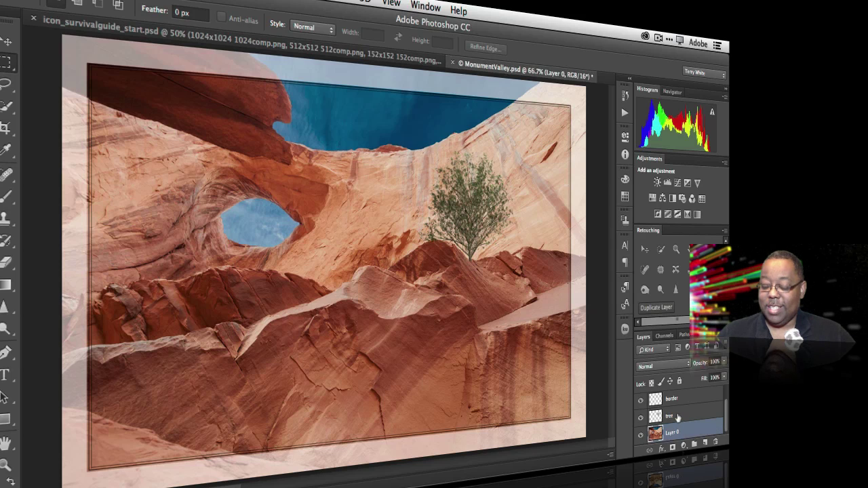